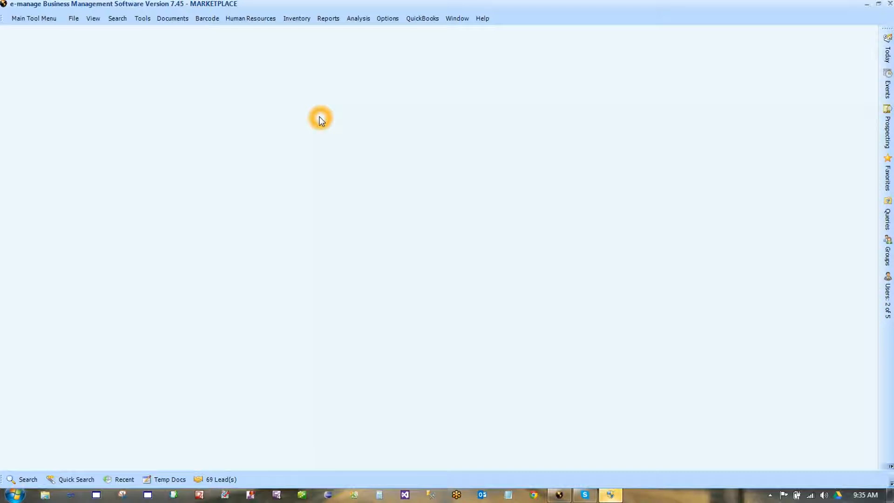
# - Open Employee Manager from the Human Resources menu to get a blank employee form
pyautogui.click(273, 63)
pyautogui.click(262, 22)
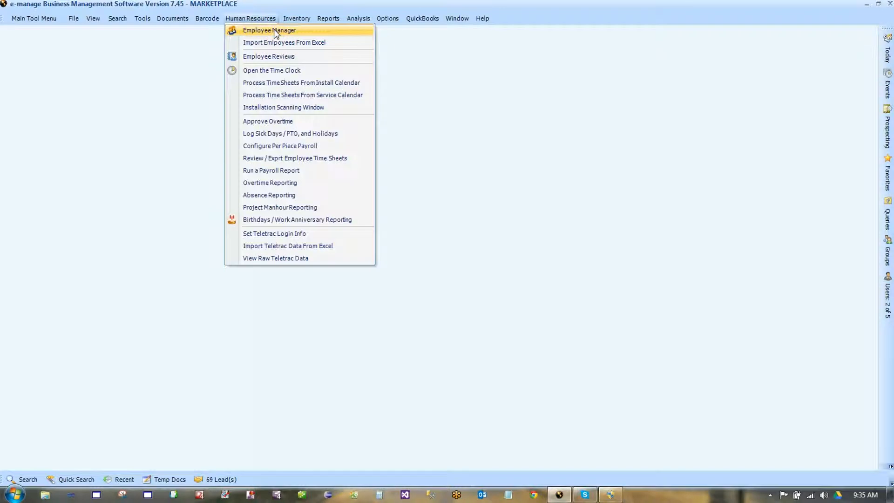
pyautogui.click(275, 31)
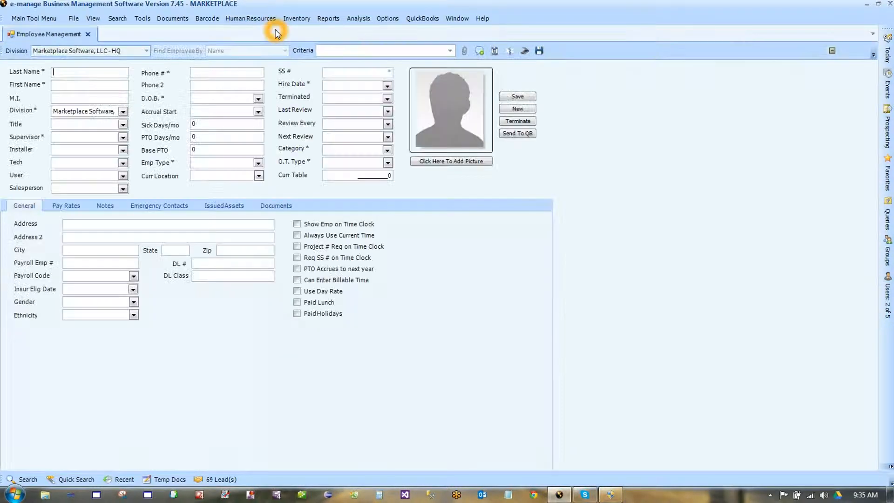
pyautogui.click(147, 51)
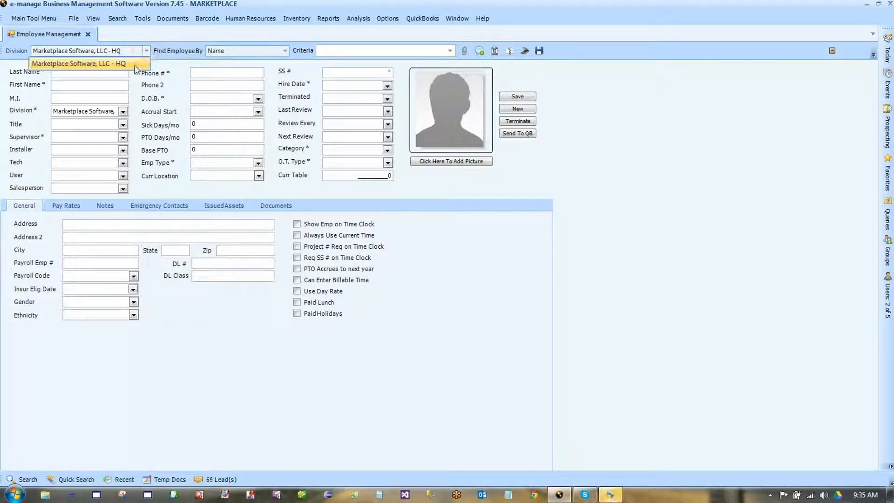
pyautogui.click(133, 65)
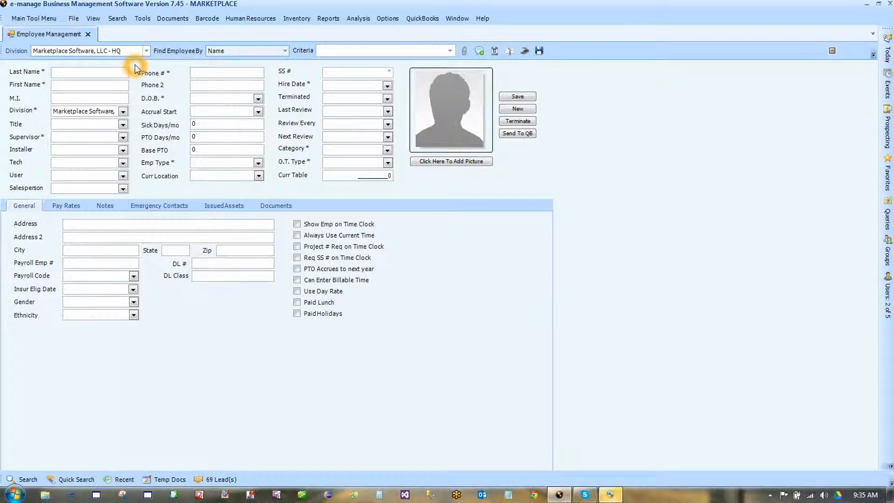
pyautogui.click(285, 51)
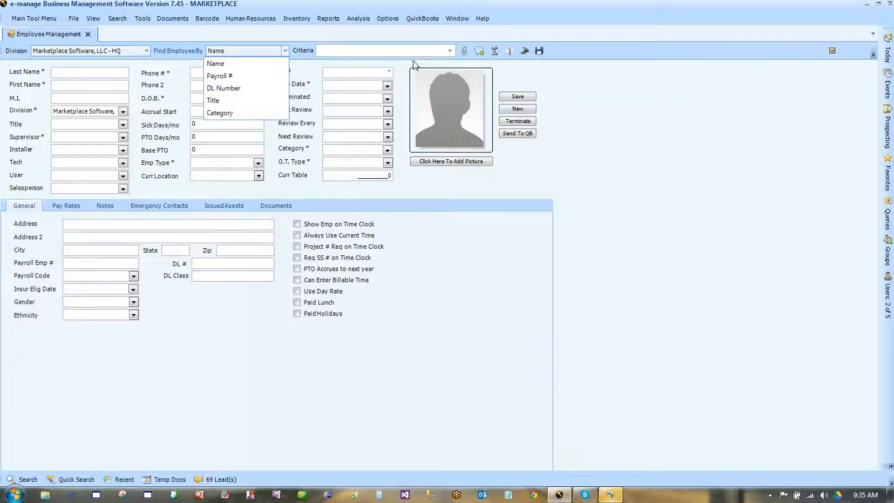
pyautogui.click(448, 52)
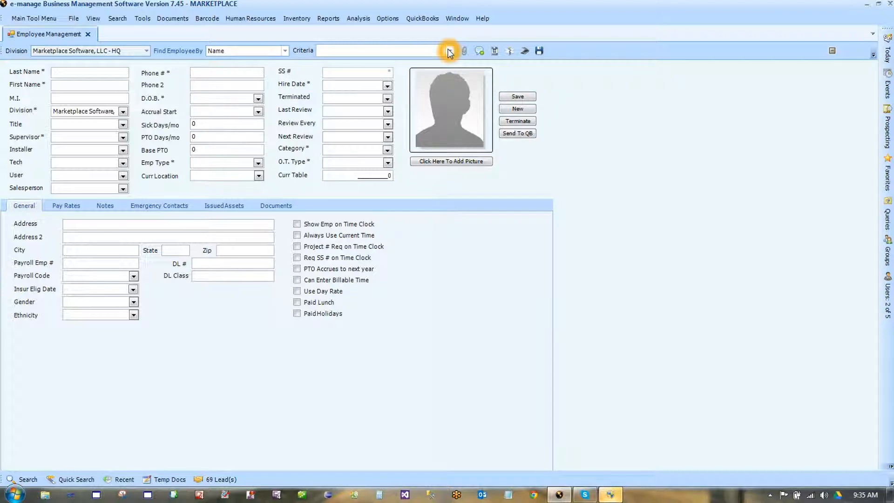
pyautogui.click(450, 52)
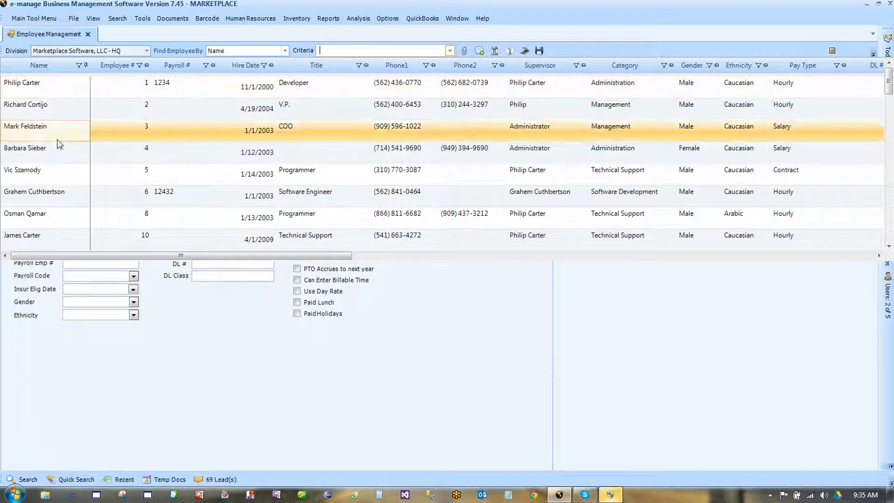
pyautogui.click(565, 302)
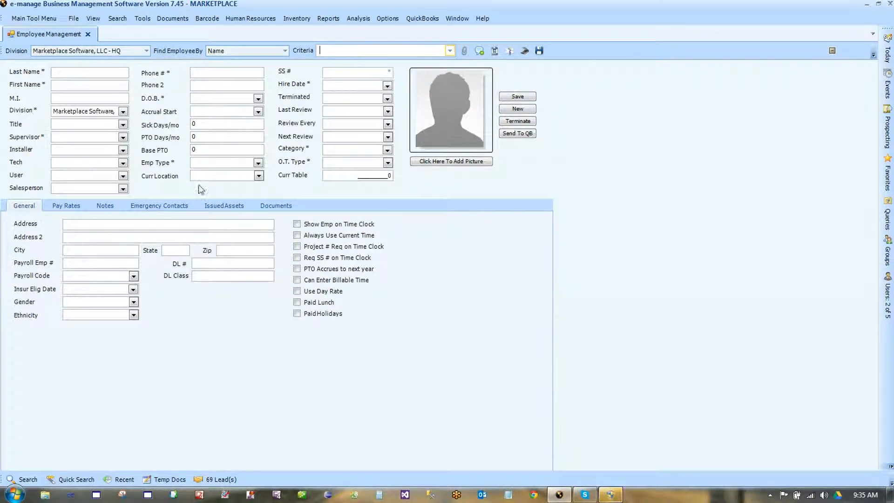
pyautogui.click(104, 73)
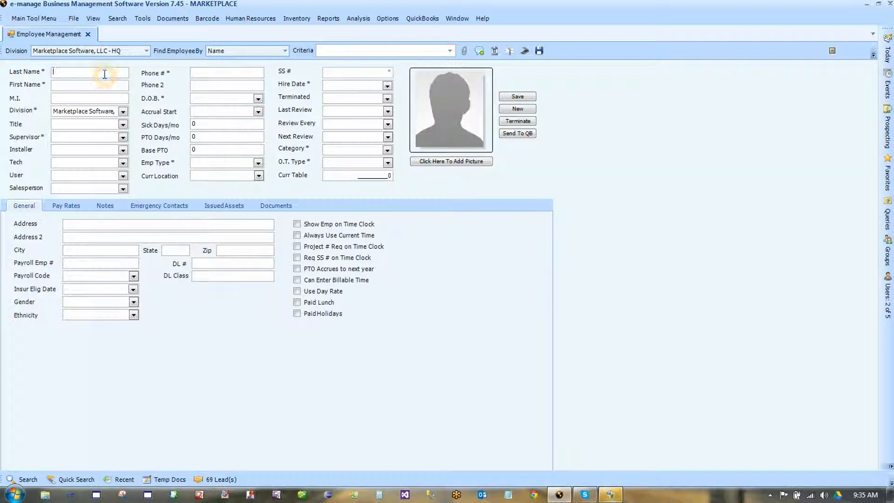
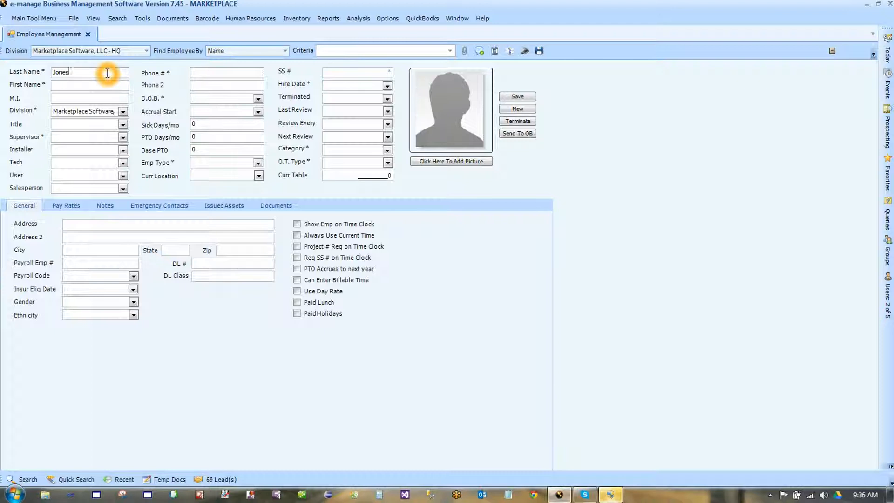
# - Enter the employee's last and first name and set division to Marketplace Software, LLC, leaving Title blank
pyautogui.click(123, 112)
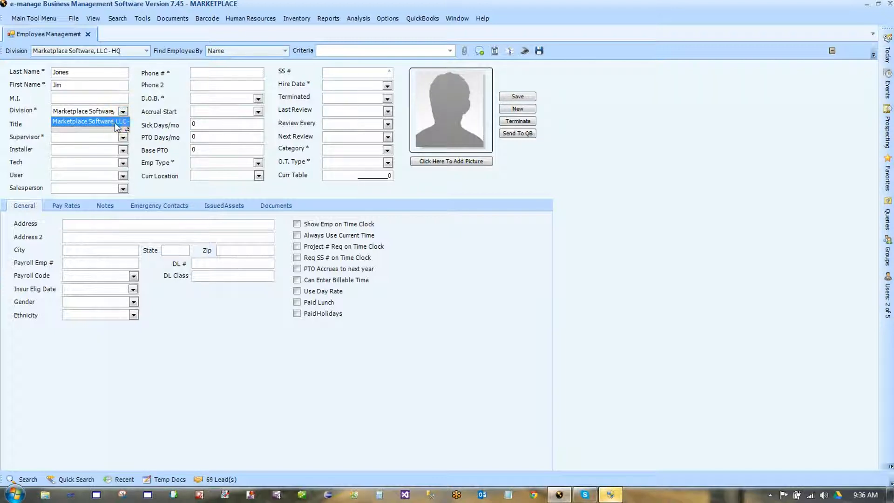
pyautogui.click(116, 120)
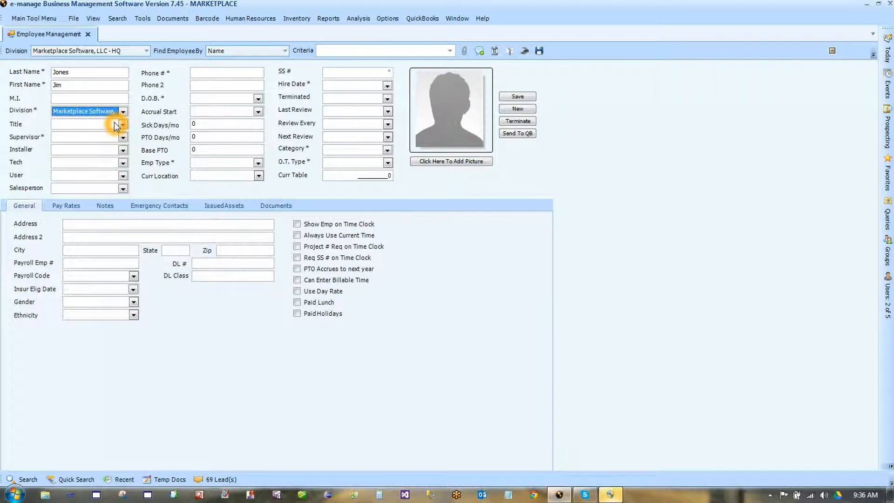
pyautogui.click(122, 124)
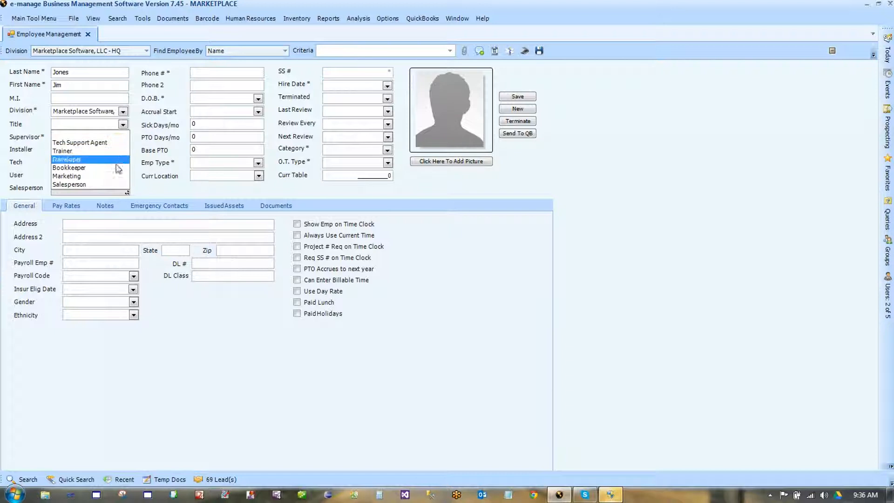
pyautogui.click(135, 160)
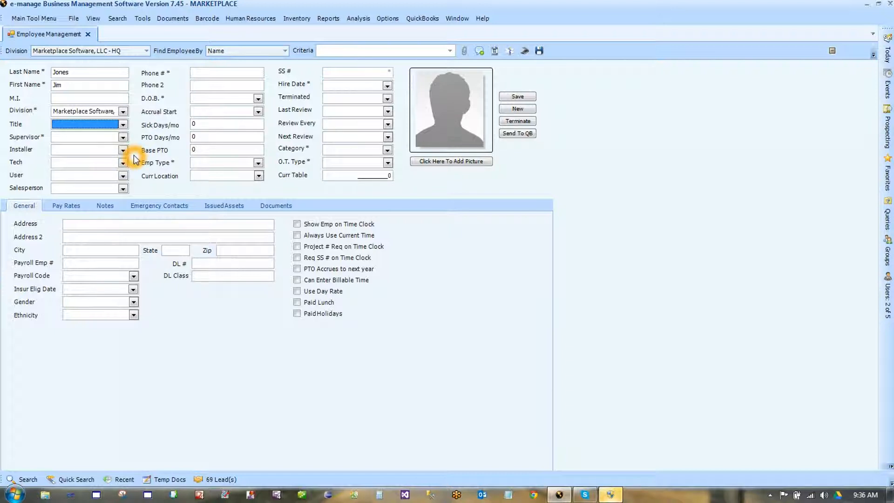
# - Choose the employee's supervisor and installer from their dropdown lists
pyautogui.click(125, 138)
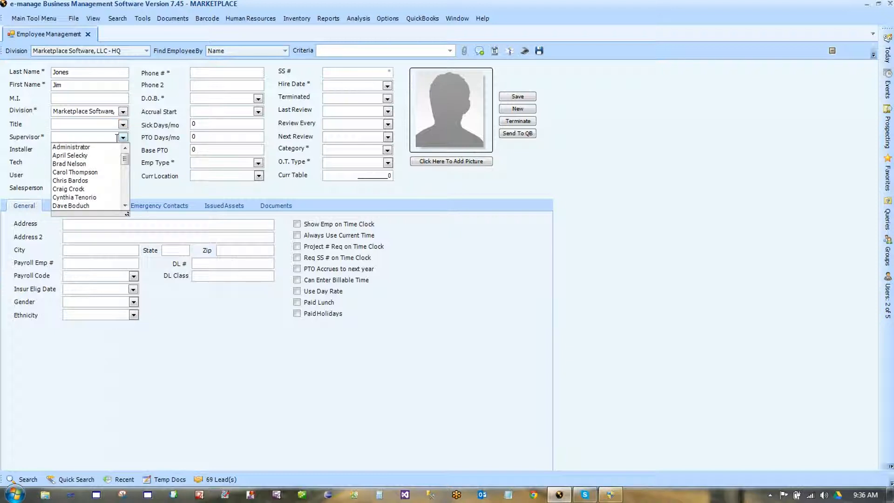
pyautogui.click(88, 191)
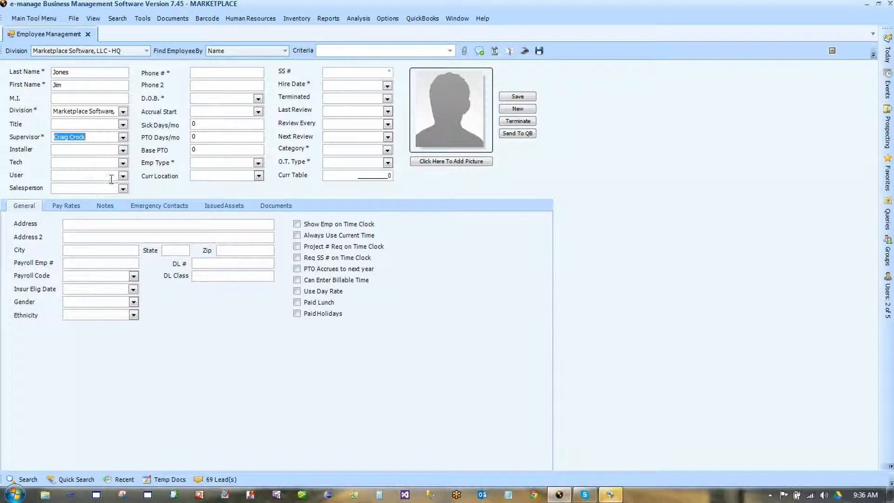
pyautogui.click(123, 153)
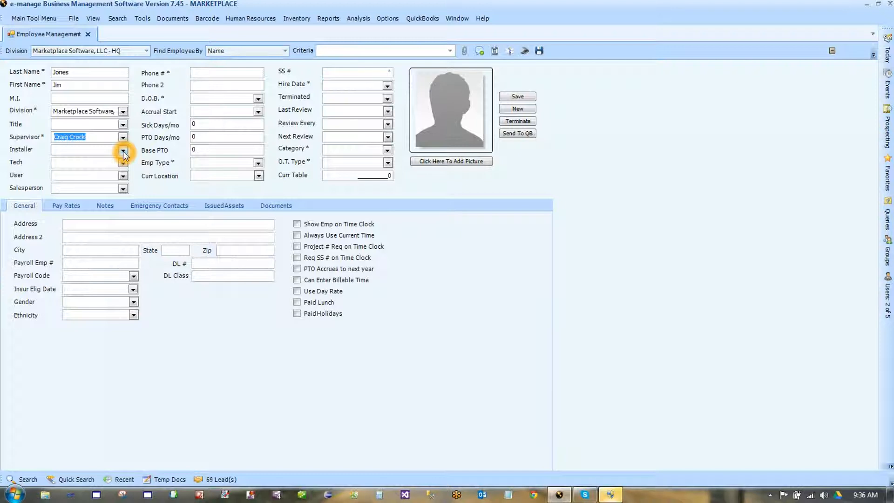
pyautogui.click(123, 150)
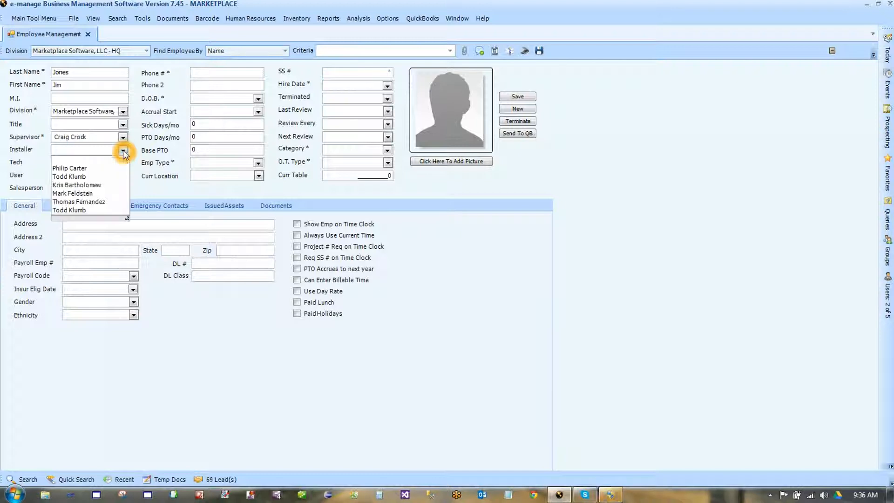
pyautogui.click(93, 178)
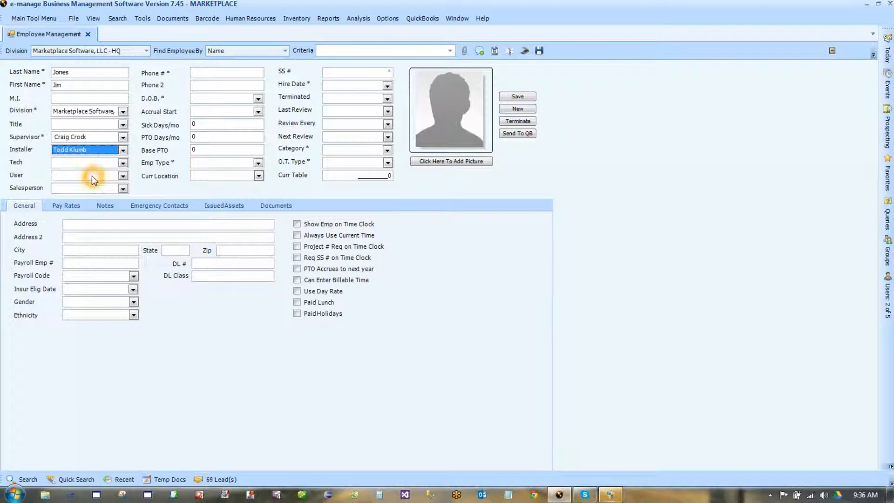
pyautogui.click(136, 131)
# - Leave the Technician, User and Salesperson fields empty, dismissing each list without a choice
pyautogui.click(123, 165)
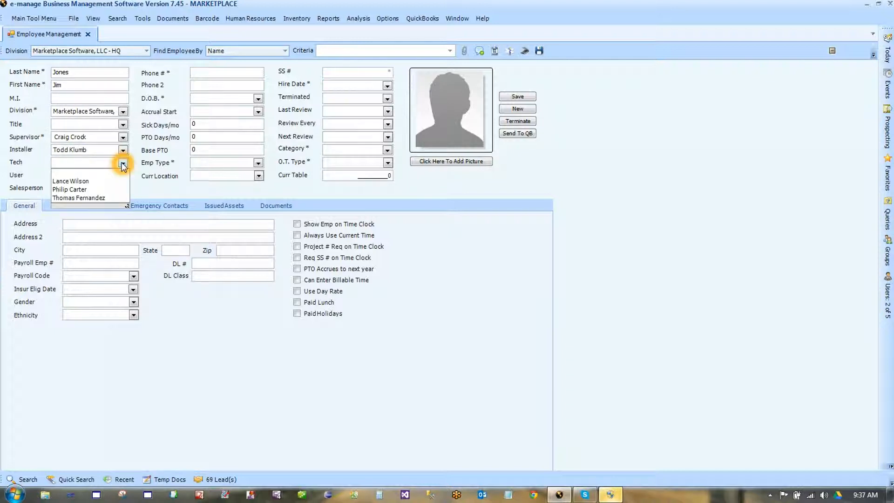
pyautogui.click(87, 182)
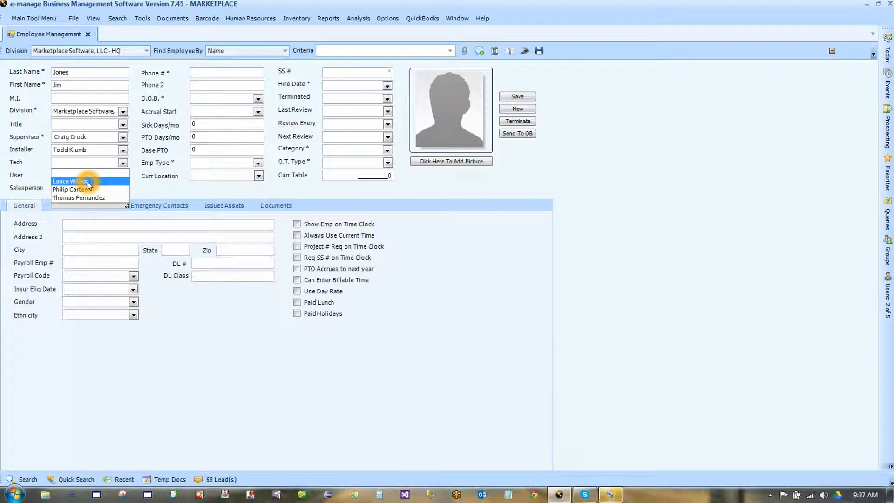
pyautogui.click(138, 182)
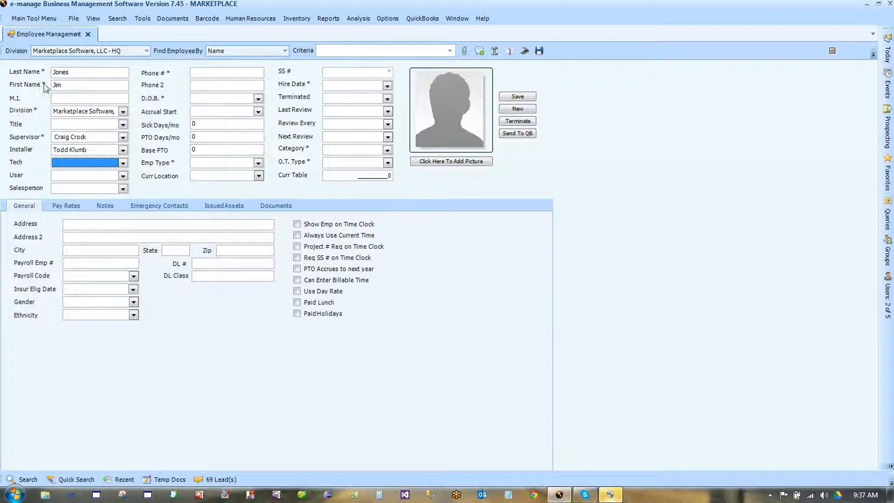
pyautogui.click(45, 173)
pyautogui.click(123, 176)
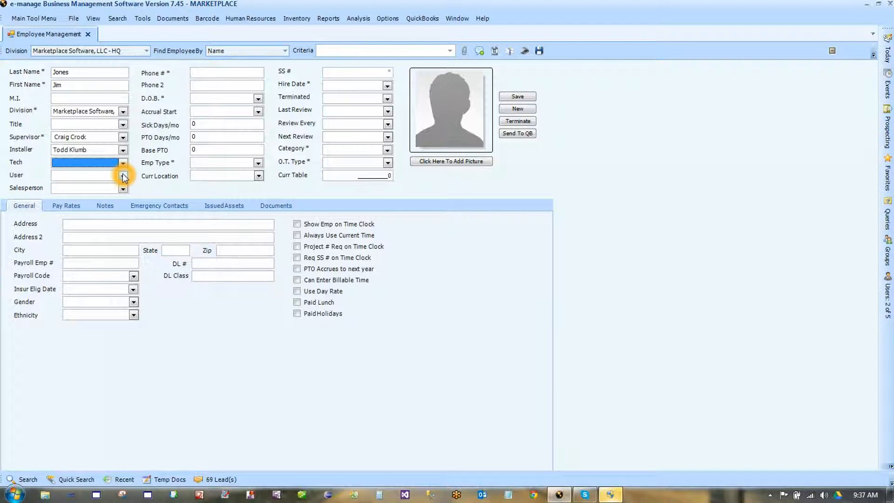
pyautogui.click(123, 176)
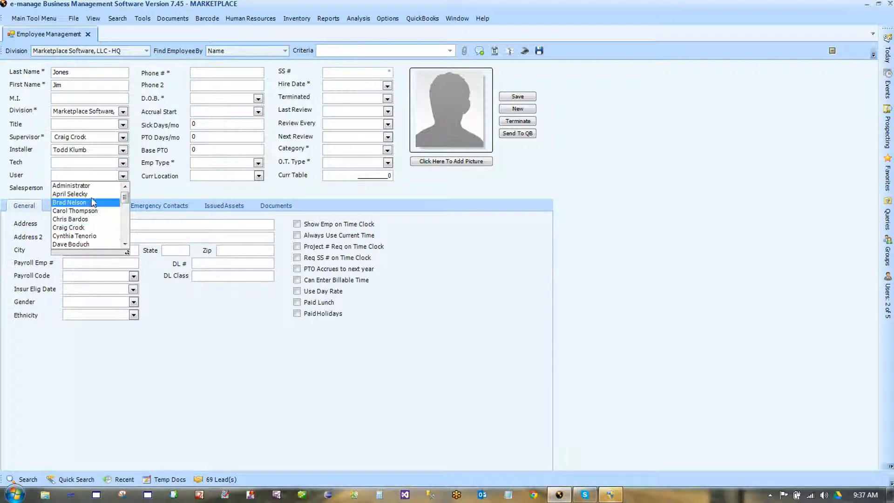
pyautogui.click(140, 185)
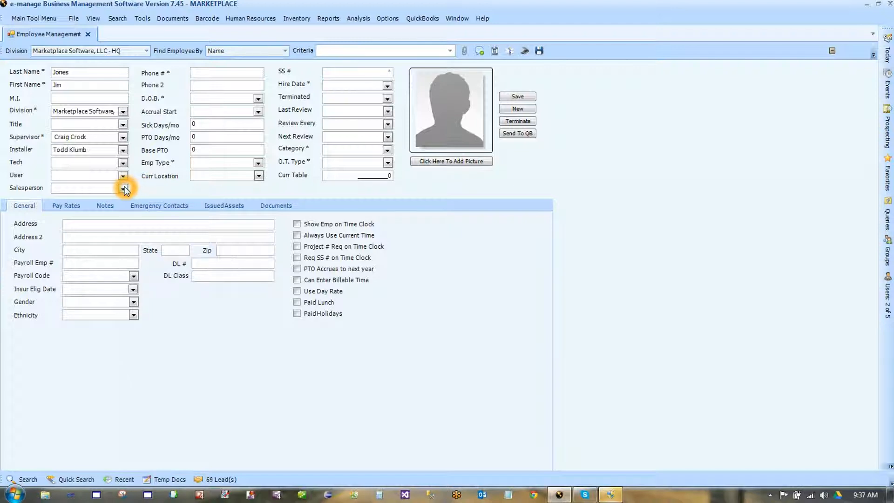
pyautogui.click(123, 188)
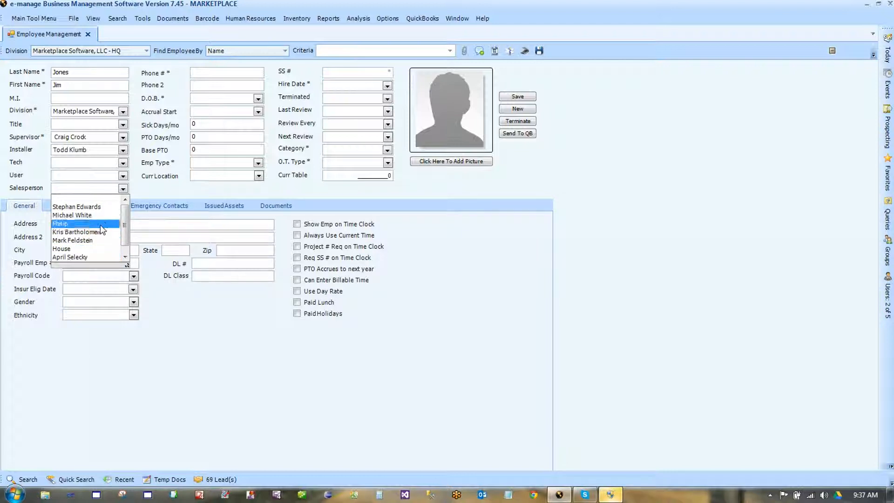
pyautogui.click(162, 181)
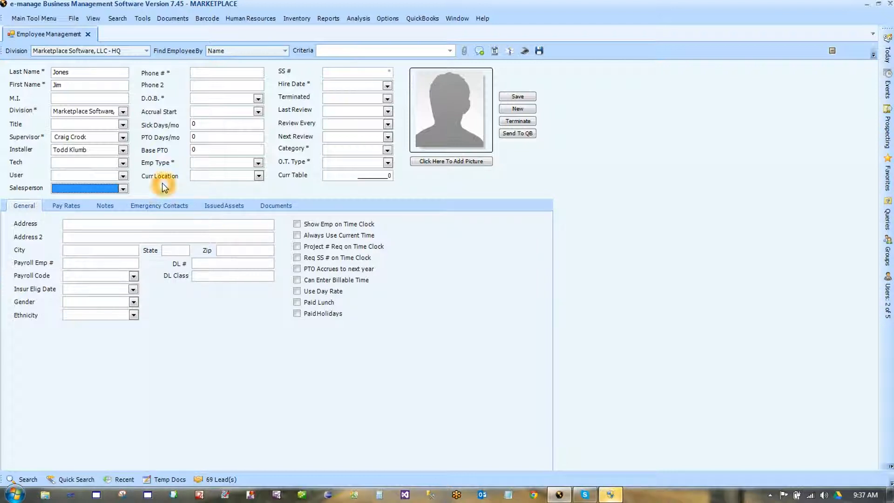
pyautogui.click(207, 71)
pyautogui.click(303, 54)
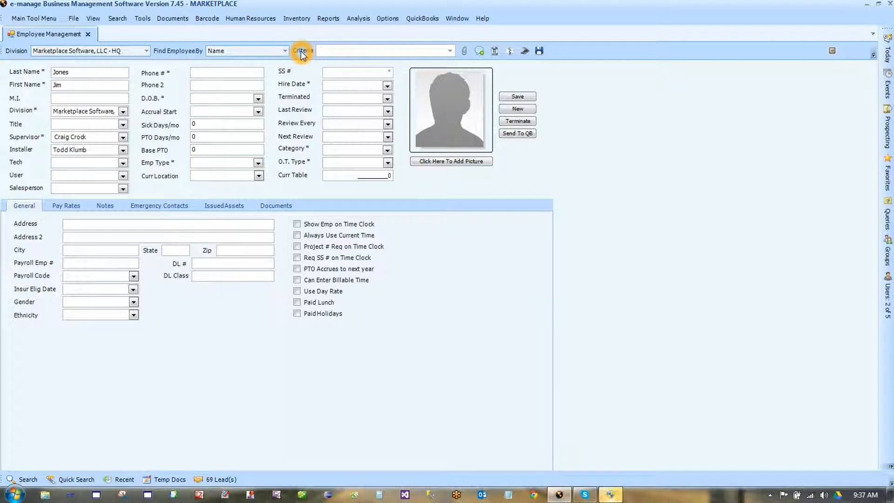
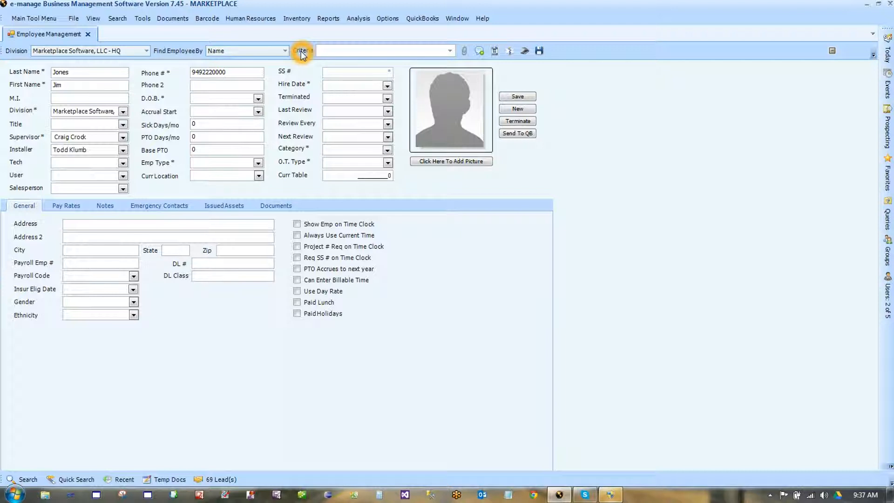
# - Enter the employee's phone number and set the date of birth to 01/01/2013
pyautogui.press('Tab')
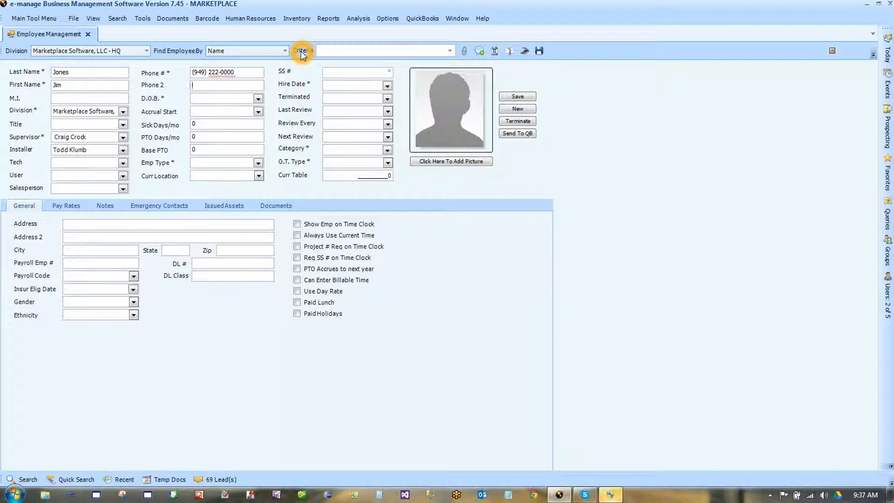
pyautogui.click(257, 99)
pyautogui.click(178, 115)
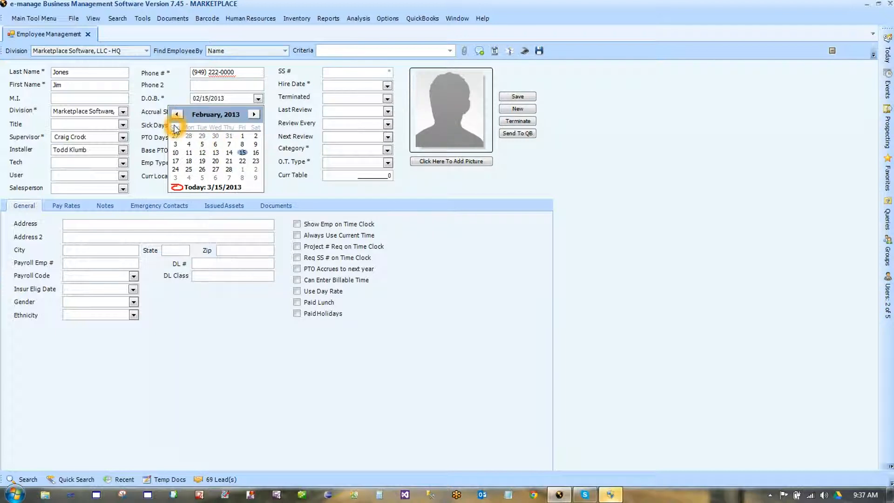
pyautogui.click(177, 115)
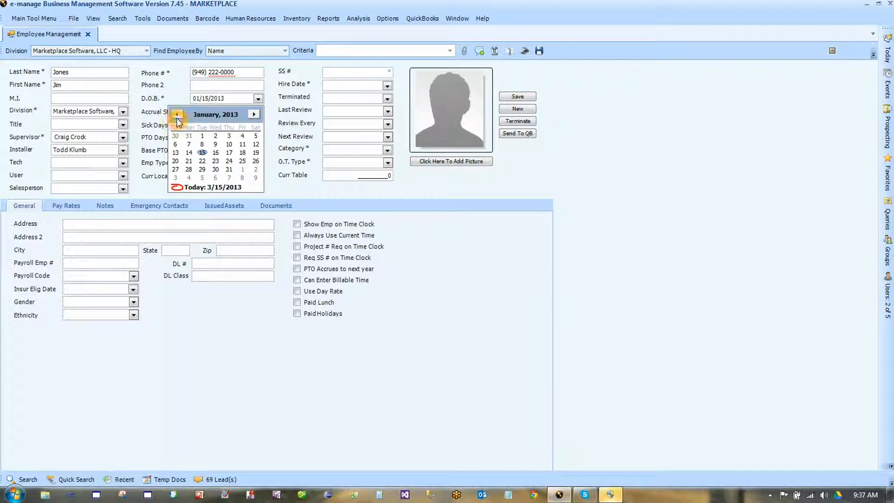
pyautogui.click(202, 136)
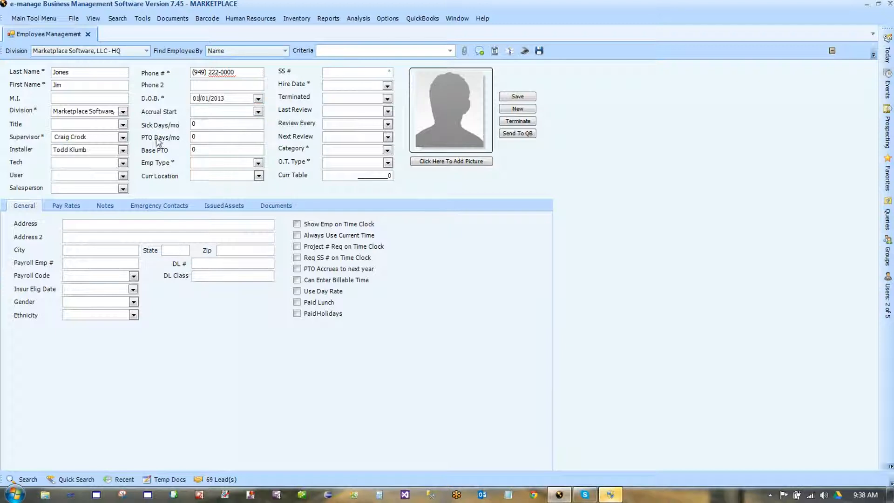
pyautogui.click(205, 136)
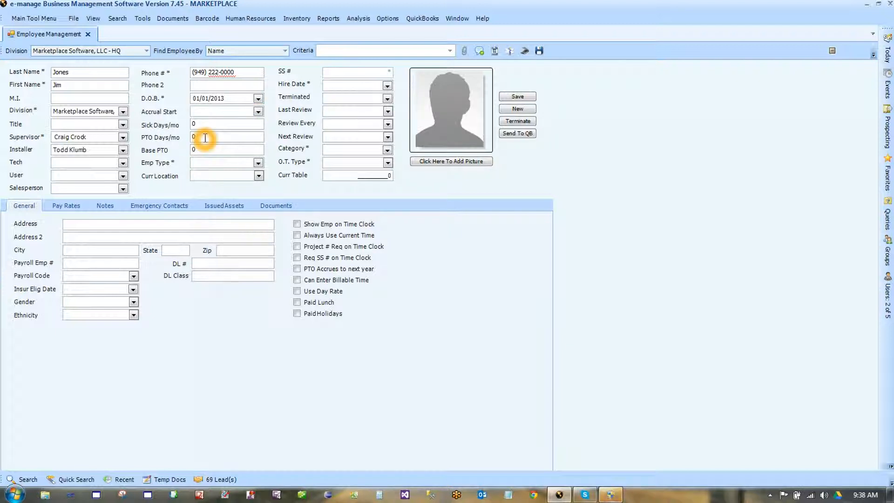
pyautogui.click(258, 112)
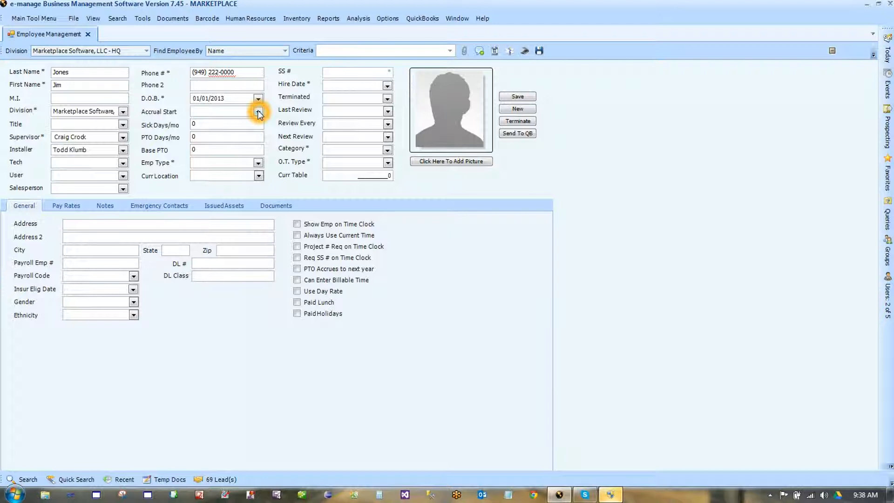
# - Set the accrual start date to 06/15/2013
pyautogui.click(258, 113)
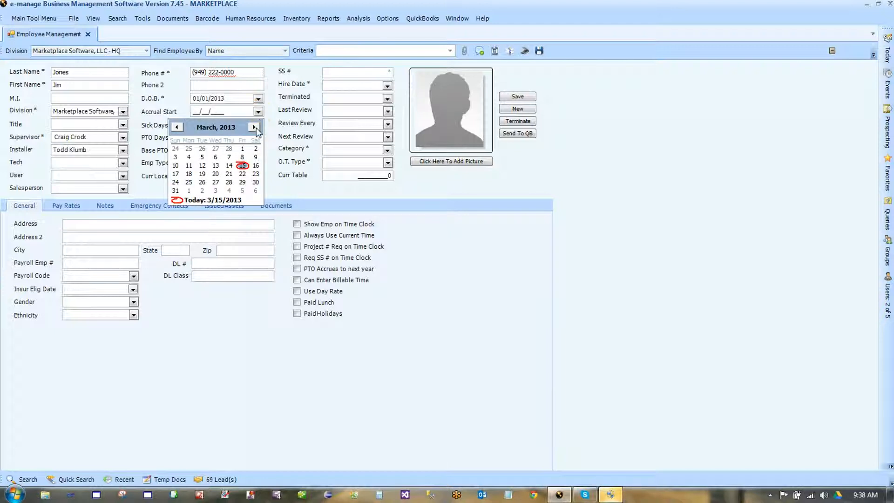
pyautogui.click(255, 127)
pyautogui.click(255, 127)
pyautogui.click(254, 127)
pyautogui.click(256, 166)
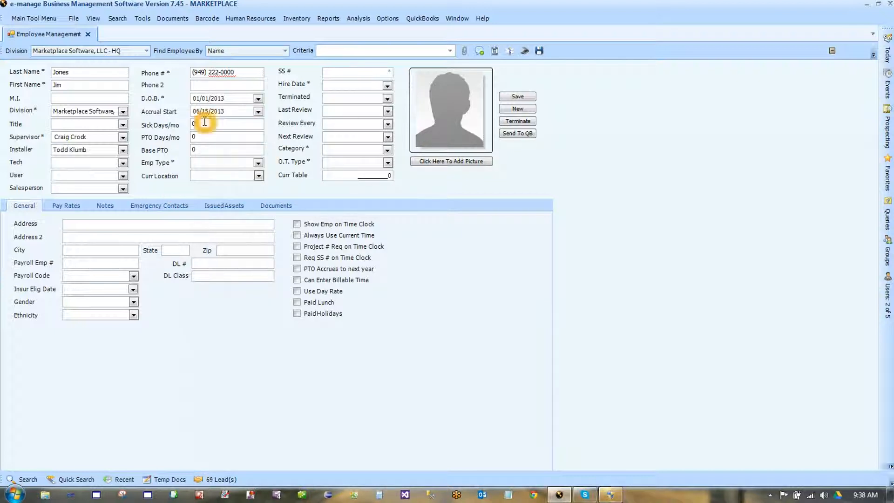
# - Enter sick days 1.5 and PTO days 2.4 per month, base PTO 7, and employment type Hourly
pyautogui.click(204, 124)
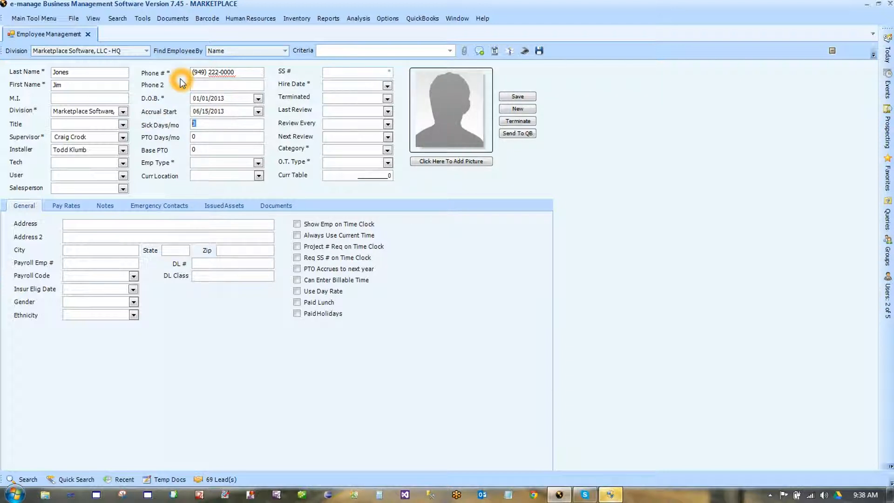
pyautogui.write('1.5')
pyautogui.click(194, 136)
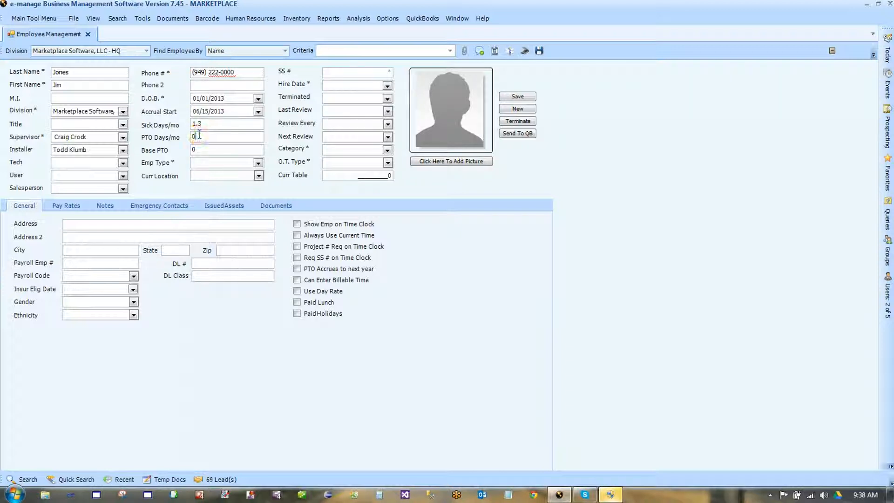
pyautogui.write('2.4')
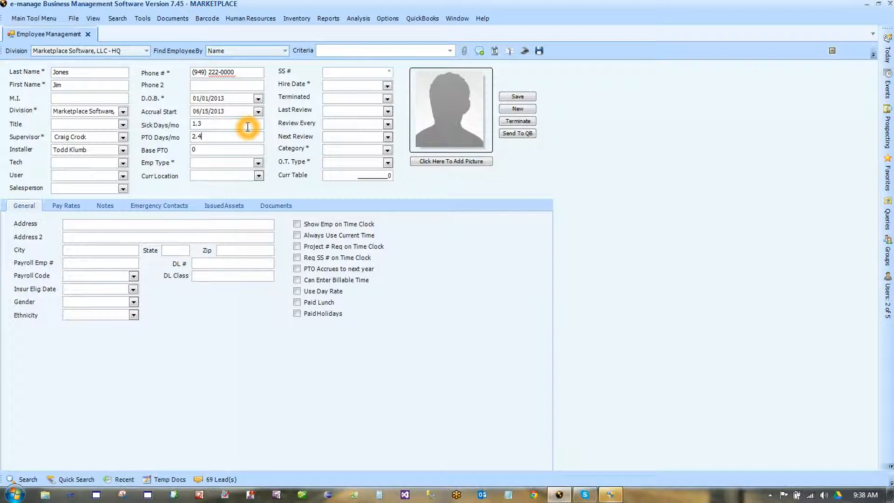
pyautogui.click(216, 150)
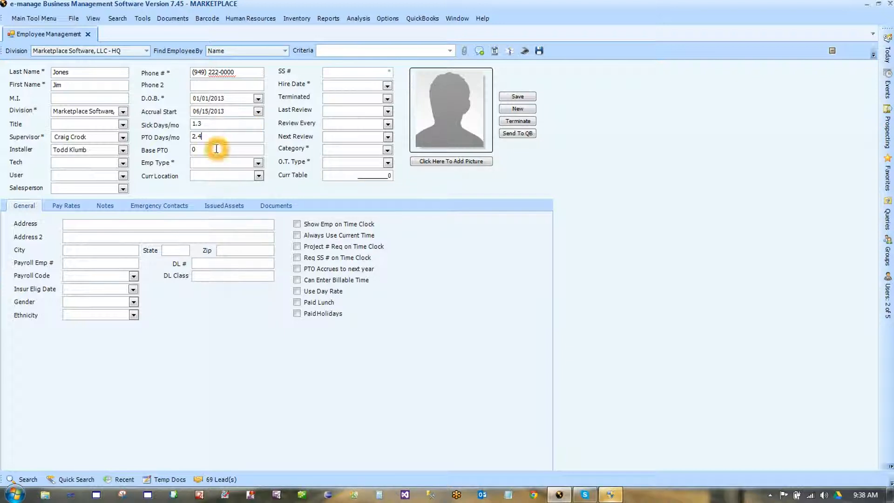
pyautogui.click(216, 149)
pyautogui.press('BackSpace')
pyautogui.write('7')
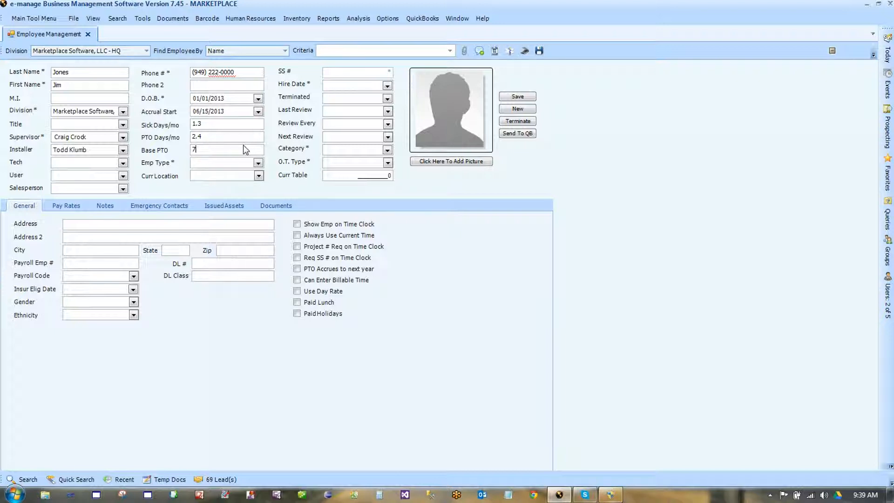
pyautogui.click(259, 164)
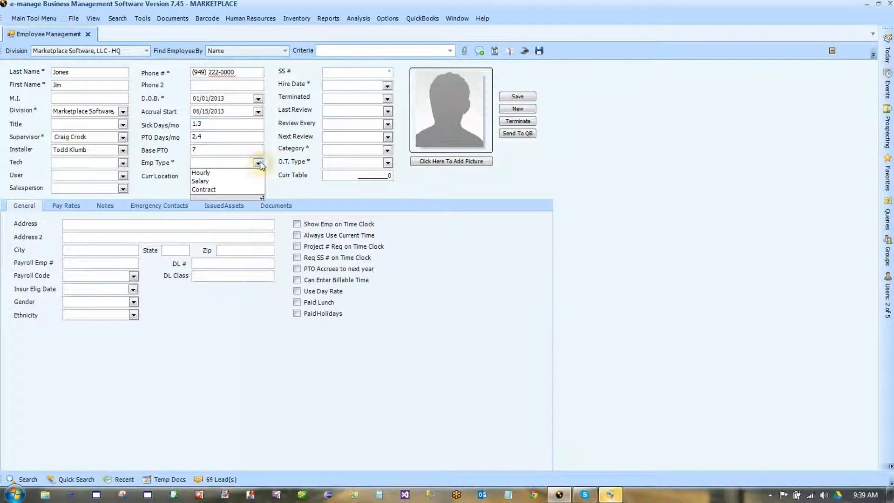
pyautogui.click(222, 173)
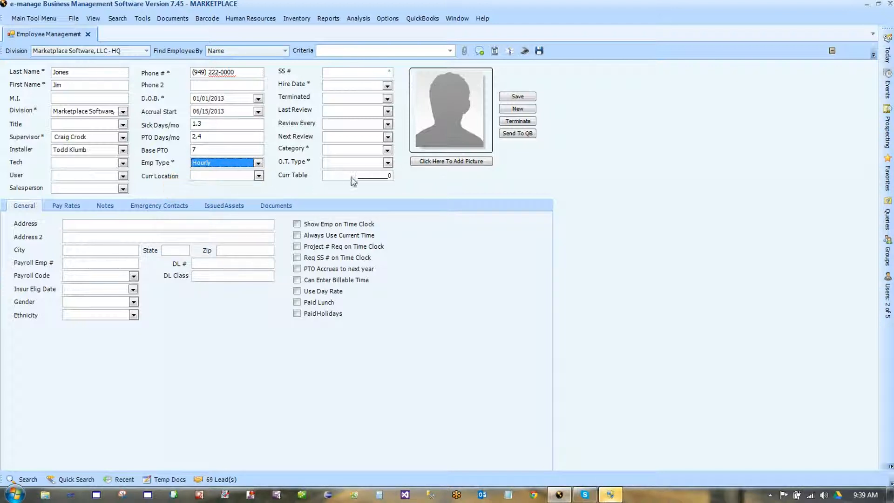
# - Enter the social security number and set the hire date to 03/15/2013
pyautogui.click(328, 70)
pyautogui.write('#####')
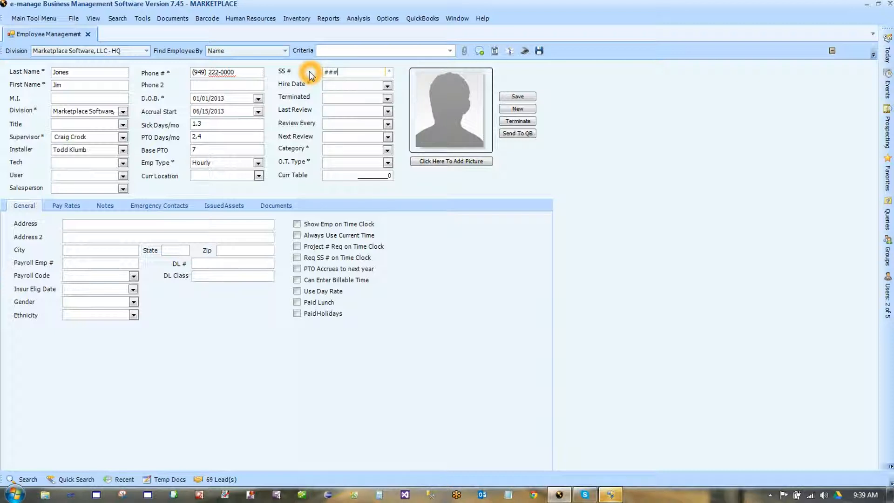
pyautogui.write('####')
pyautogui.click(332, 90)
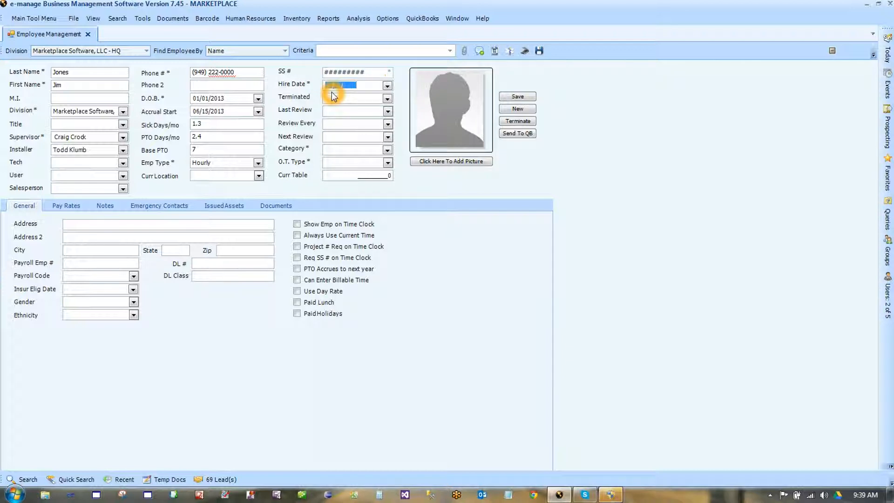
pyautogui.click(387, 86)
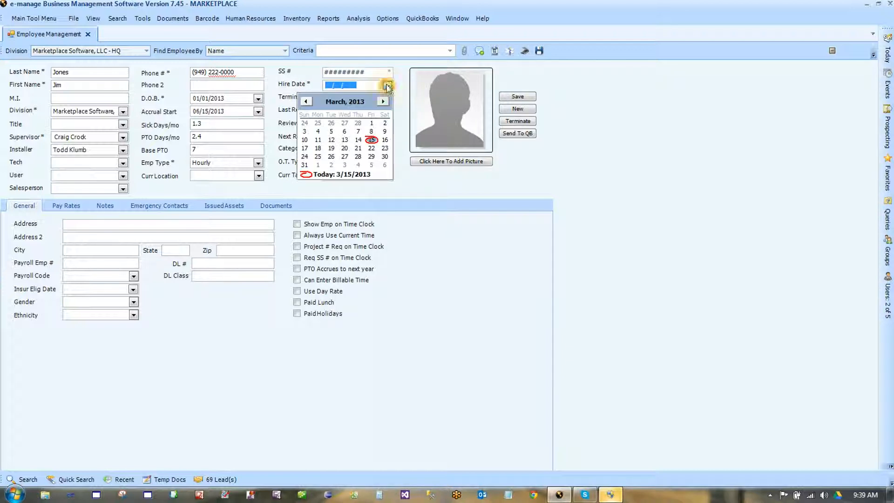
pyautogui.click(371, 140)
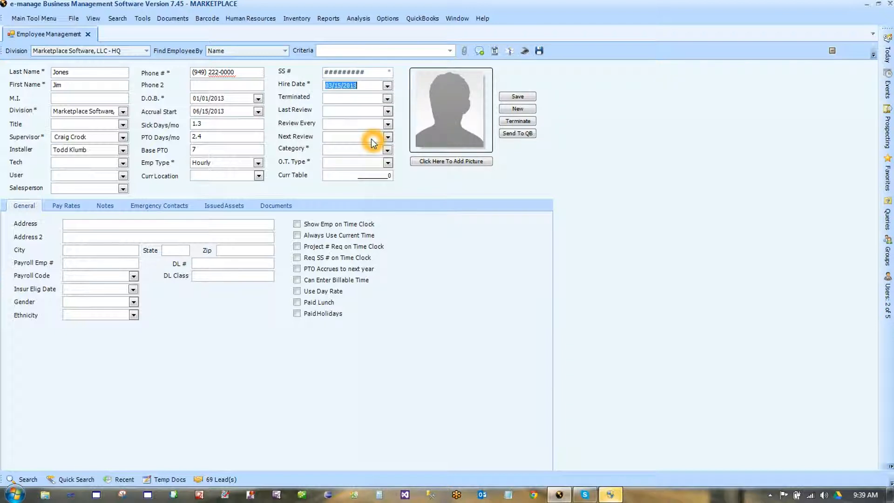
# - Leave termination date empty, set last review to 03/15/2013, and review every 6 Months
pyautogui.click(388, 98)
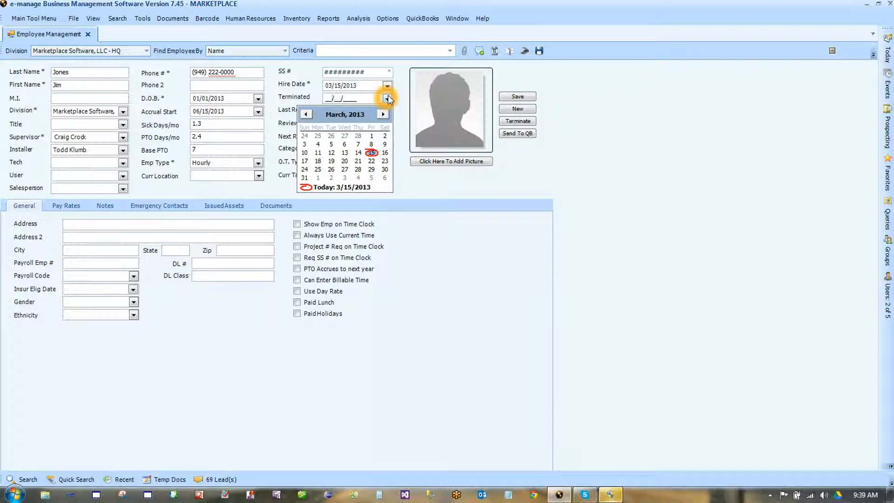
pyautogui.click(410, 187)
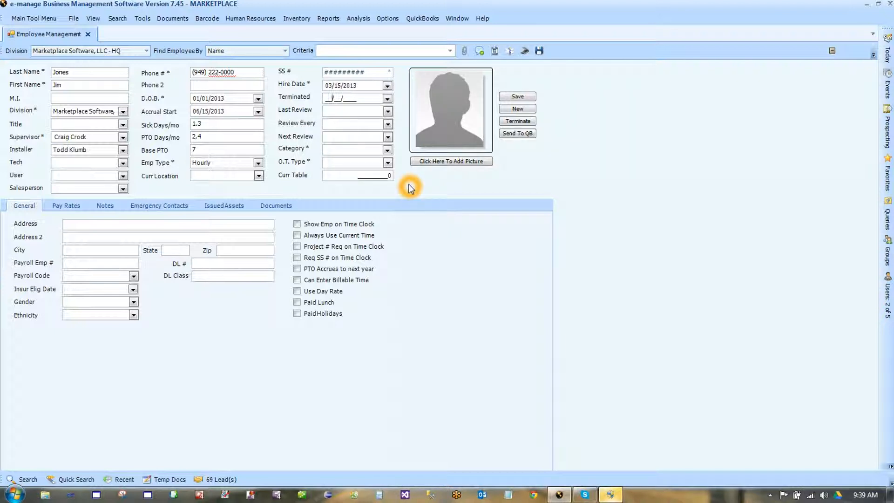
pyautogui.click(387, 111)
pyautogui.click(374, 165)
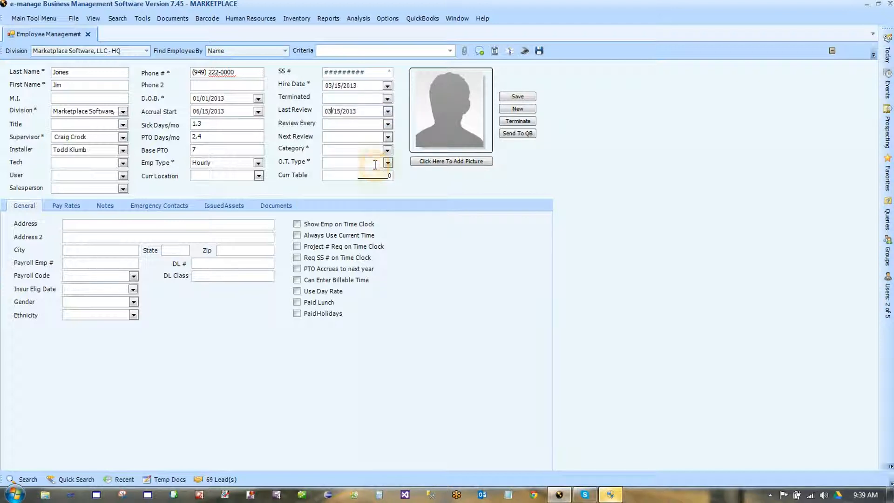
pyautogui.click(388, 125)
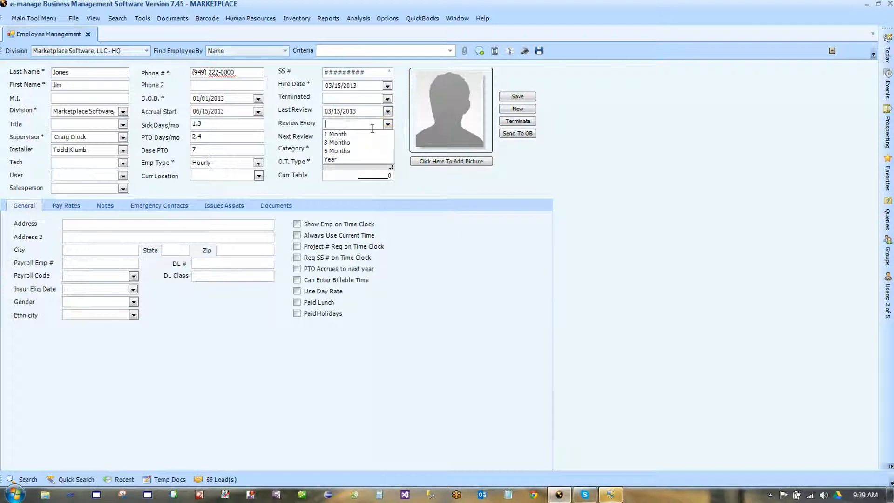
pyautogui.click(349, 151)
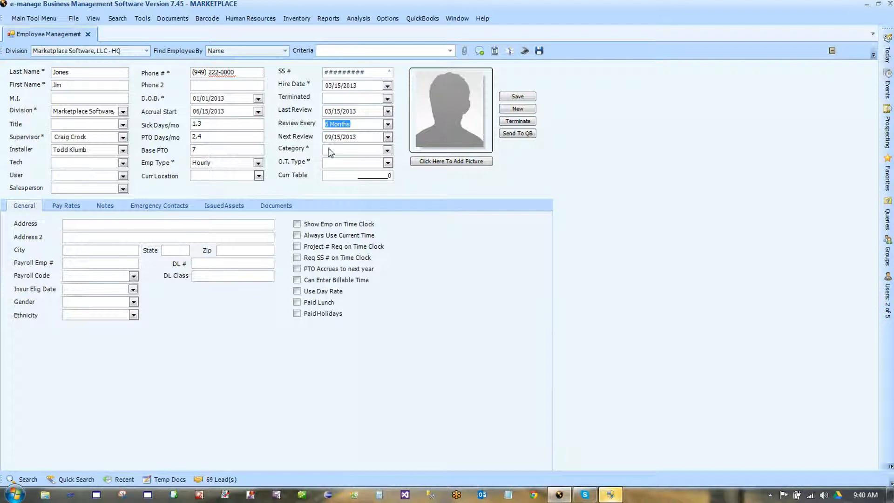
# - Set the employee category to Sales and the O.T. type to Over 8 hrs/day
pyautogui.click(387, 150)
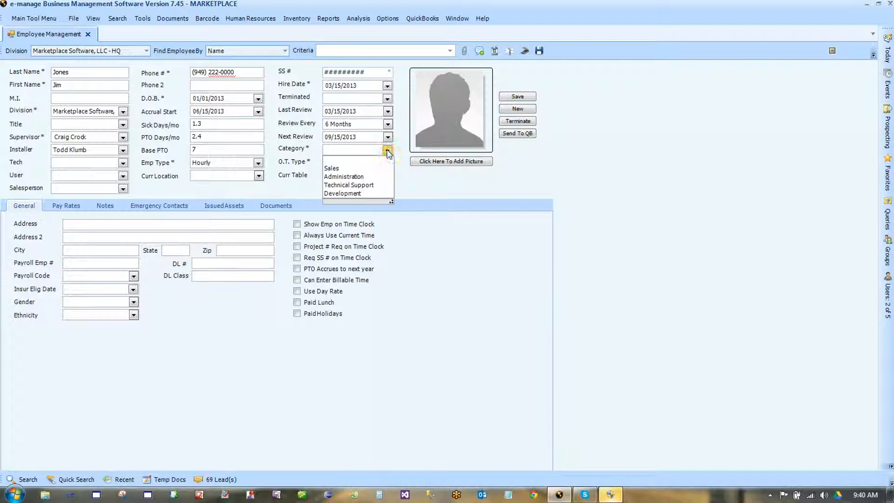
pyautogui.click(358, 170)
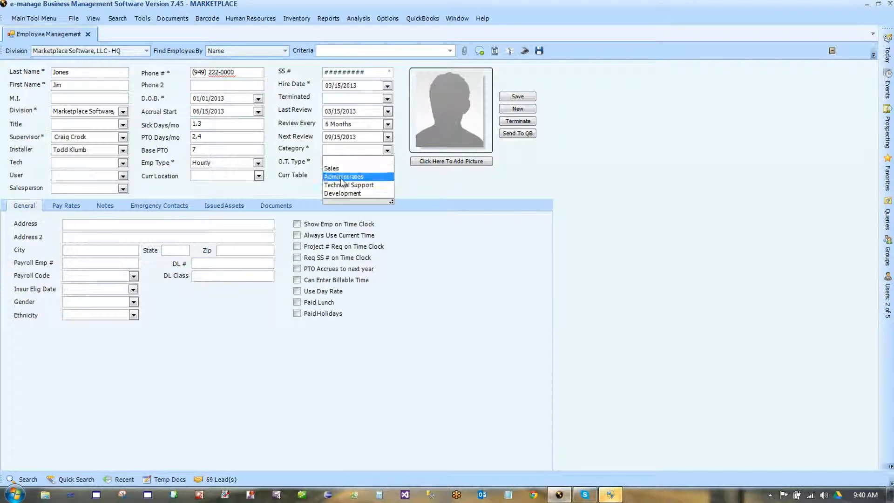
pyautogui.click(340, 171)
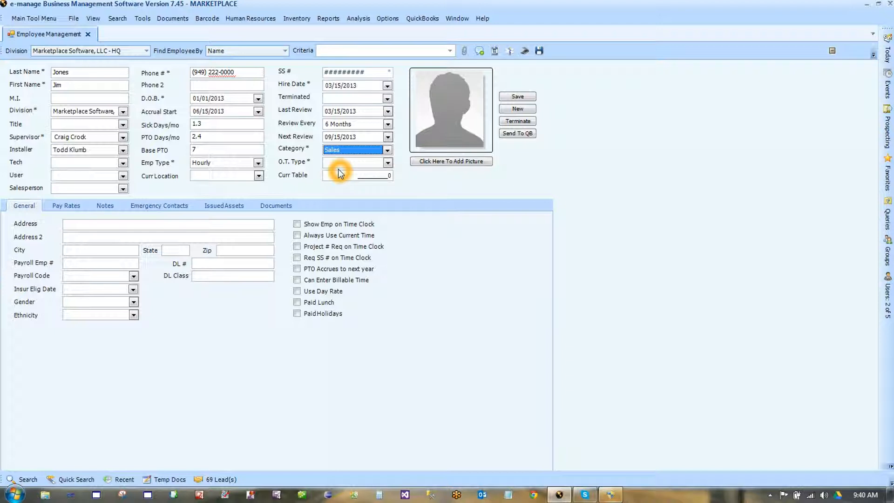
pyautogui.click(387, 164)
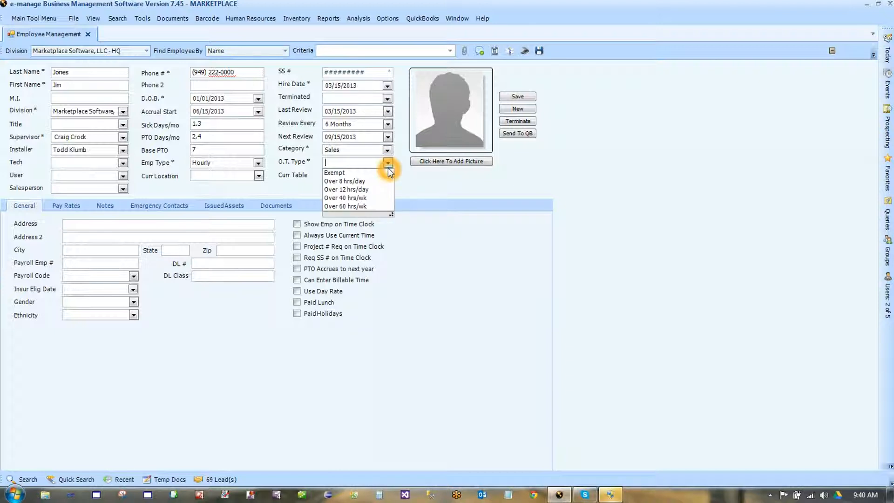
pyautogui.click(383, 181)
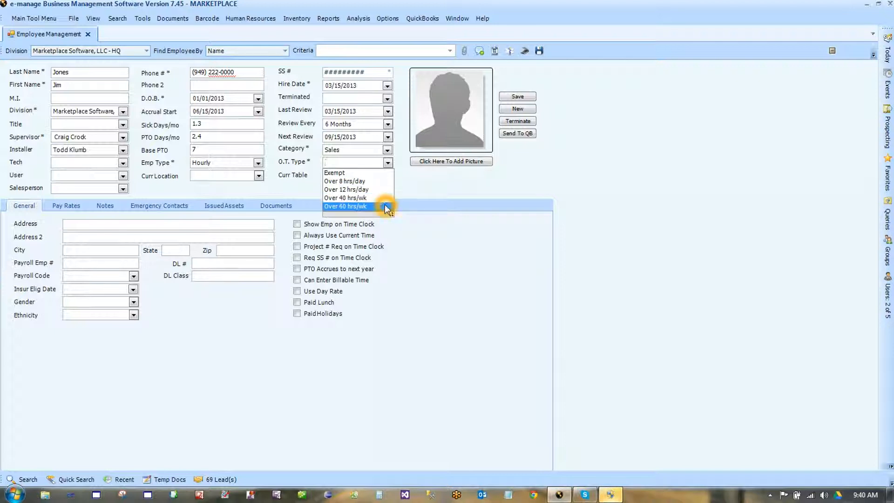
pyautogui.click(373, 182)
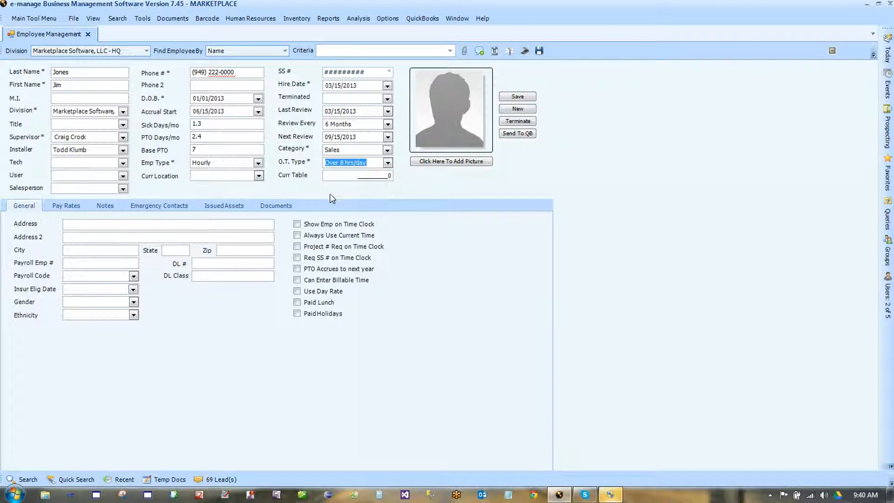
pyautogui.click(306, 194)
pyautogui.click(442, 183)
pyautogui.click(109, 224)
pyautogui.click(101, 224)
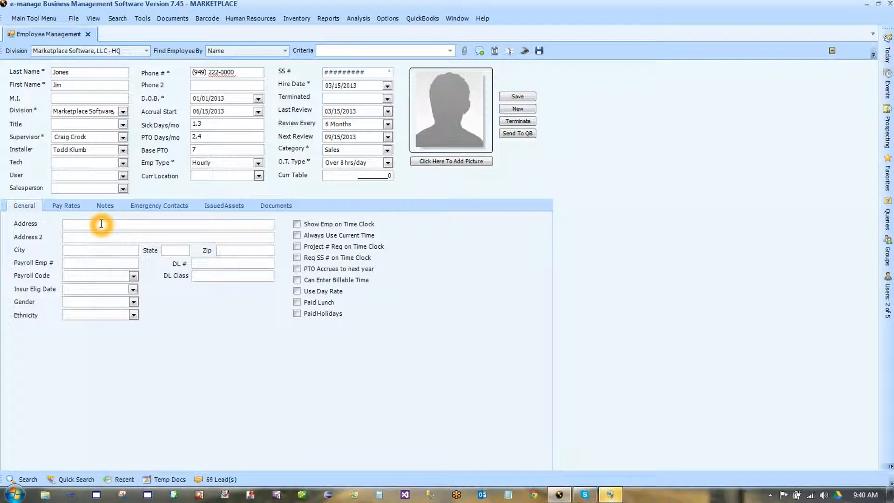
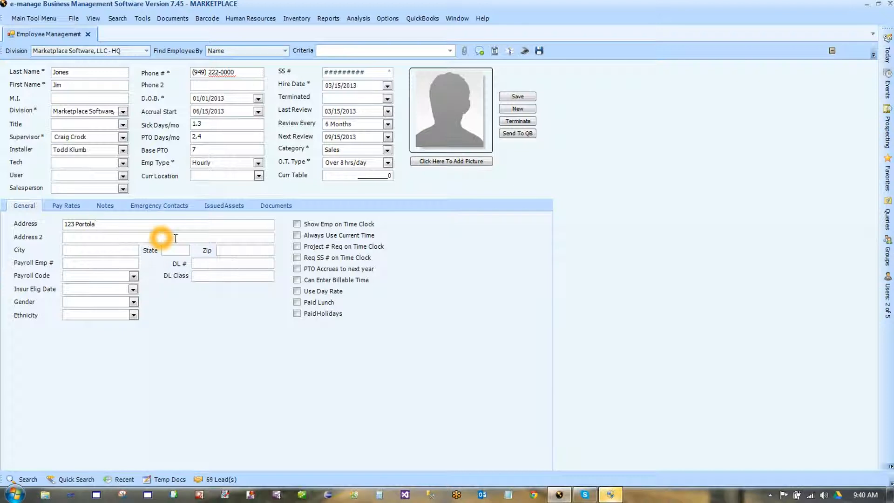
# - Enter the employee's street address and zip code so City and State auto-fill
pyautogui.click(229, 250)
pyautogui.write('92692')
pyautogui.press('Tab')
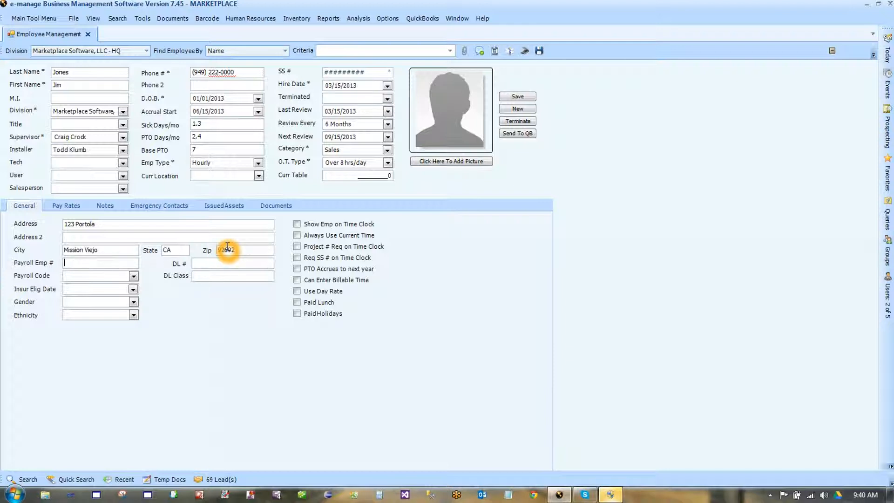
# - Leave Payroll Code empty and set the insurance eligibility date to 03/30/2013
pyautogui.click(135, 276)
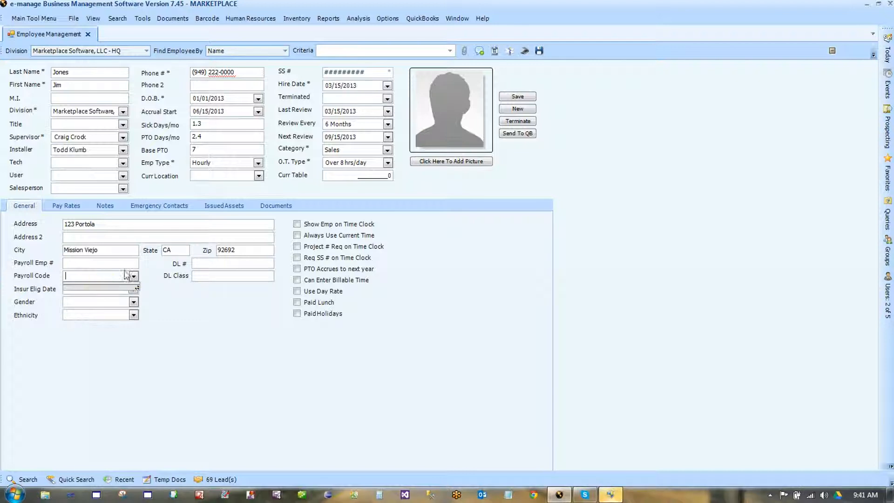
pyautogui.click(166, 295)
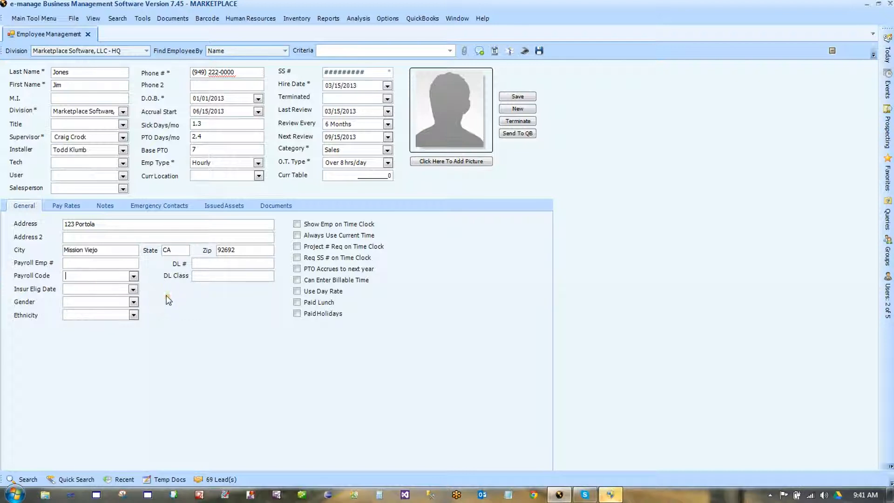
pyautogui.click(133, 289)
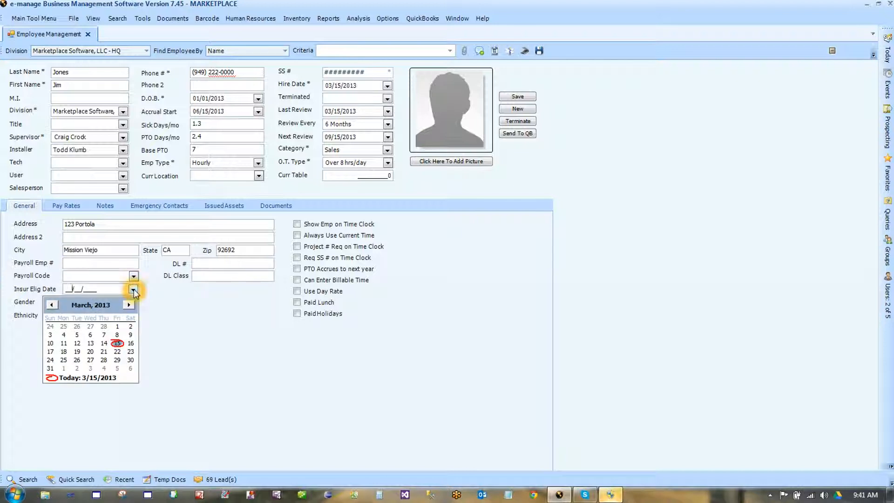
pyautogui.click(131, 360)
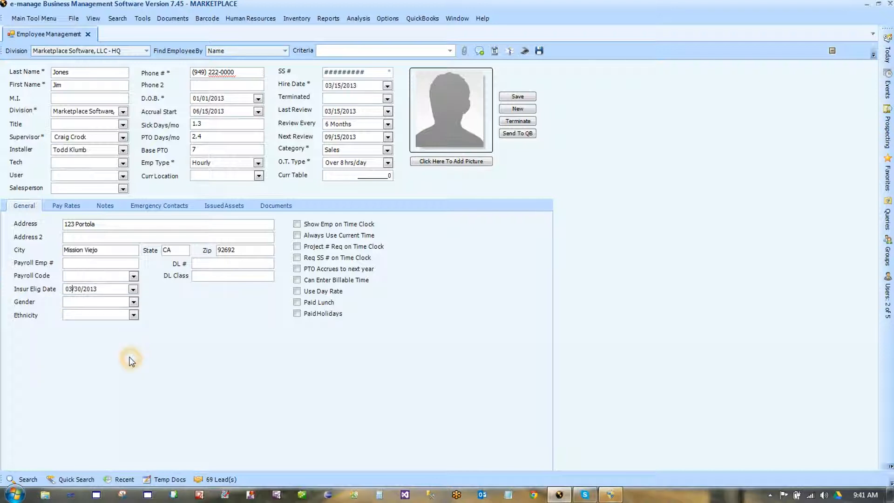
# - Set gender to Male, leave Ethnicity blank, and move through the driver's licence fields
pyautogui.click(133, 302)
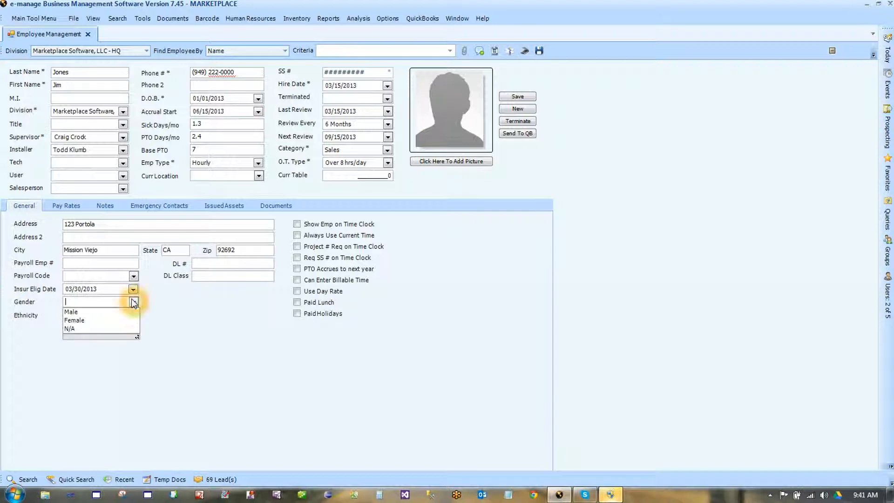
pyautogui.click(89, 312)
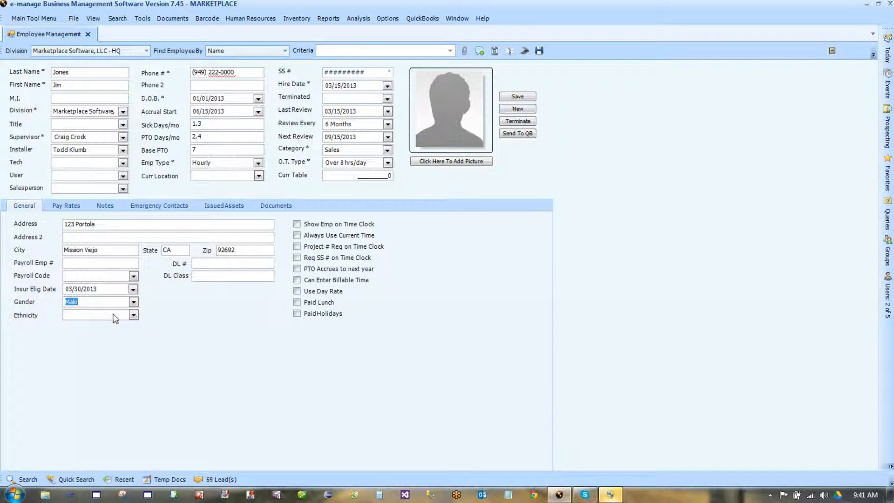
pyautogui.click(134, 315)
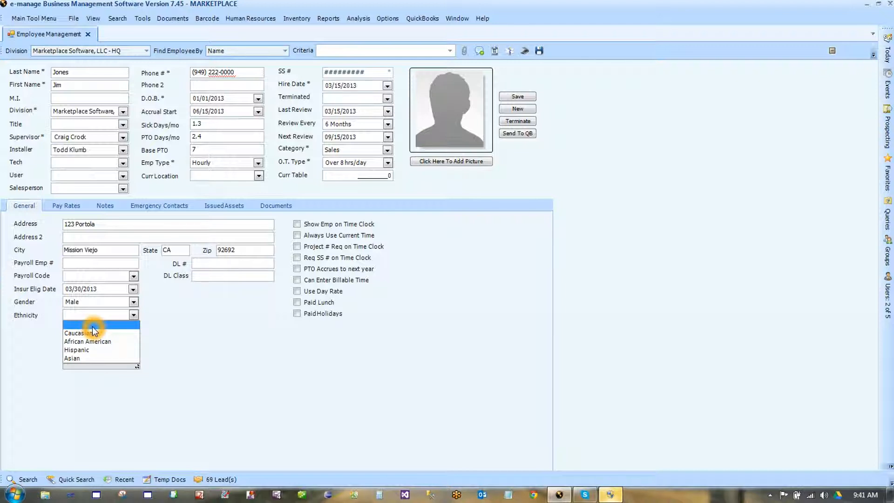
pyautogui.click(170, 333)
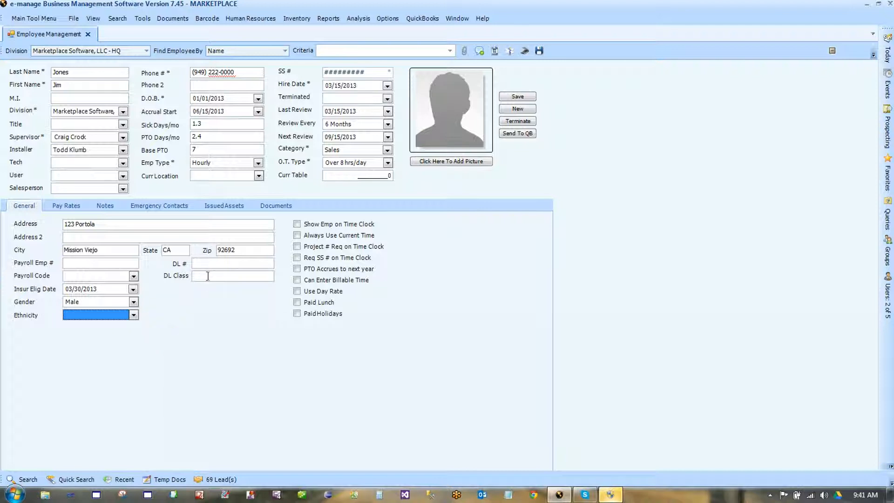
pyautogui.click(224, 264)
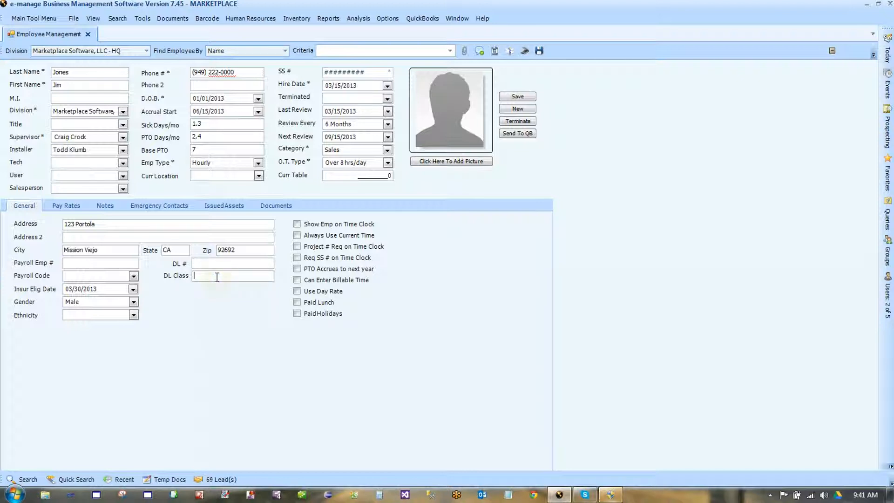
pyautogui.click(217, 277)
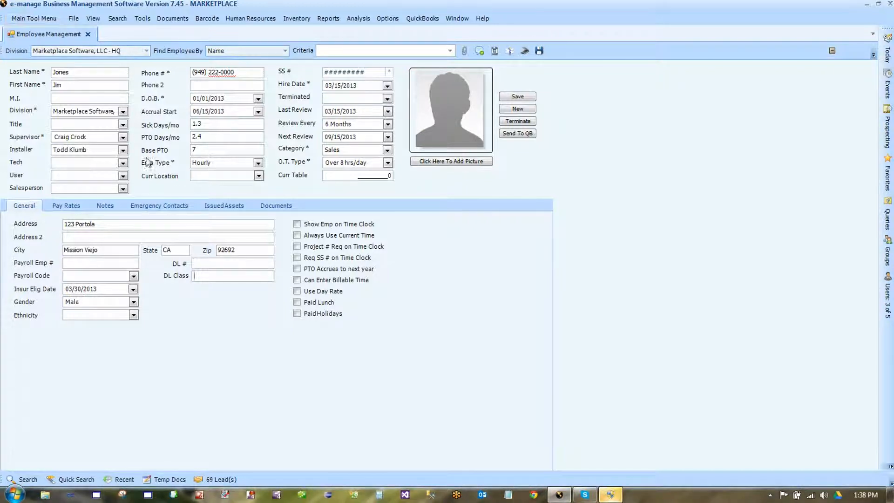
pyautogui.click(278, 259)
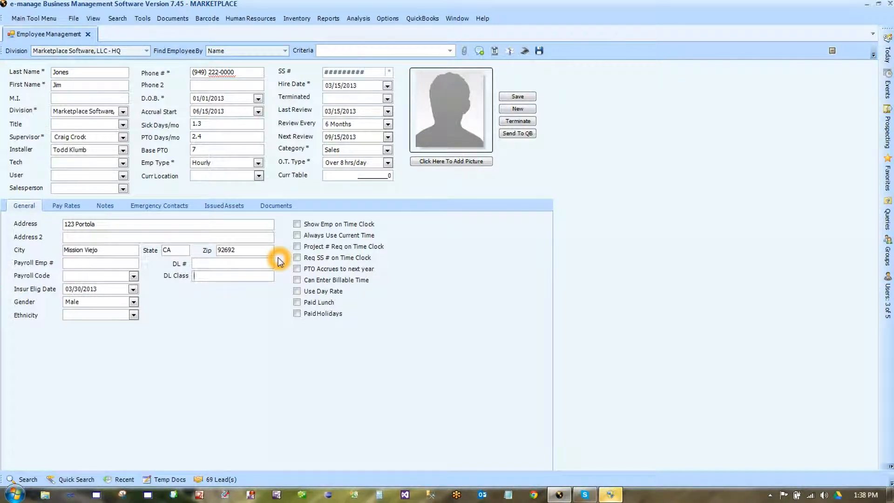
# - Tick Show Emp on Time Clock and Always Use Current Time on the General tab
pyautogui.click(298, 226)
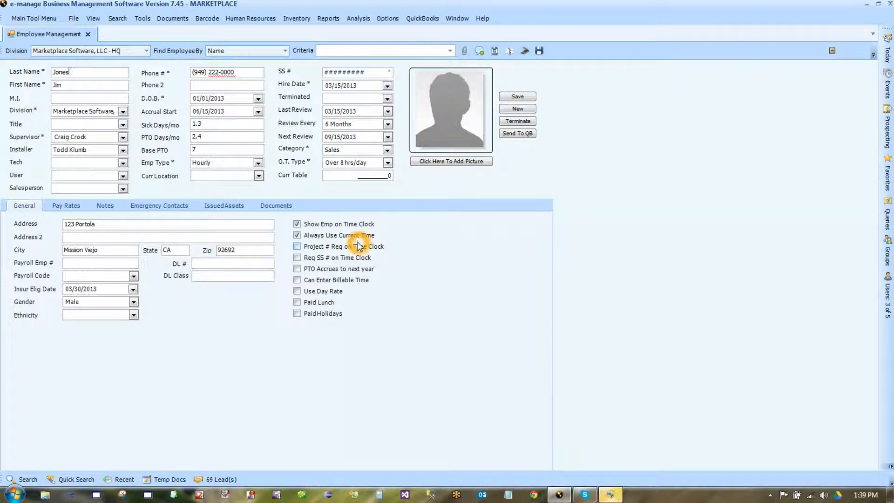
pyautogui.click(298, 237)
pyautogui.click(298, 237)
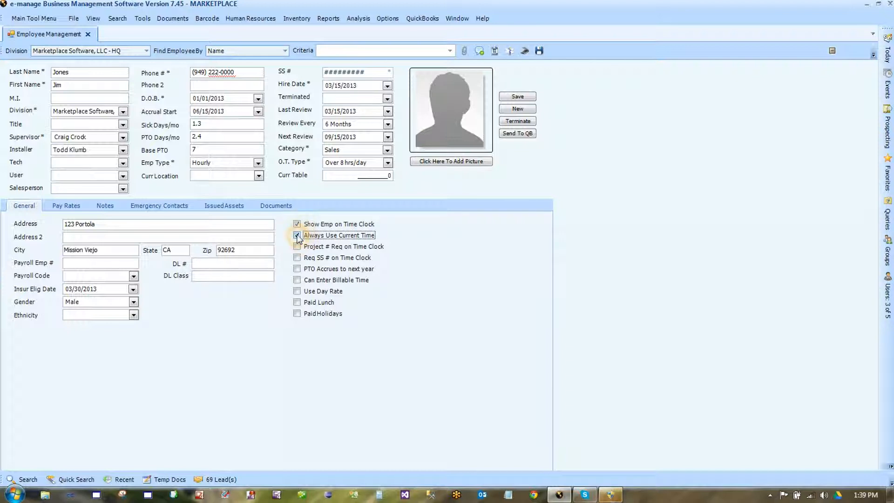
# - Open the Employee Time Clock, close it, and enable Project # Req on Time Clock on the employee record
pyautogui.click(265, 20)
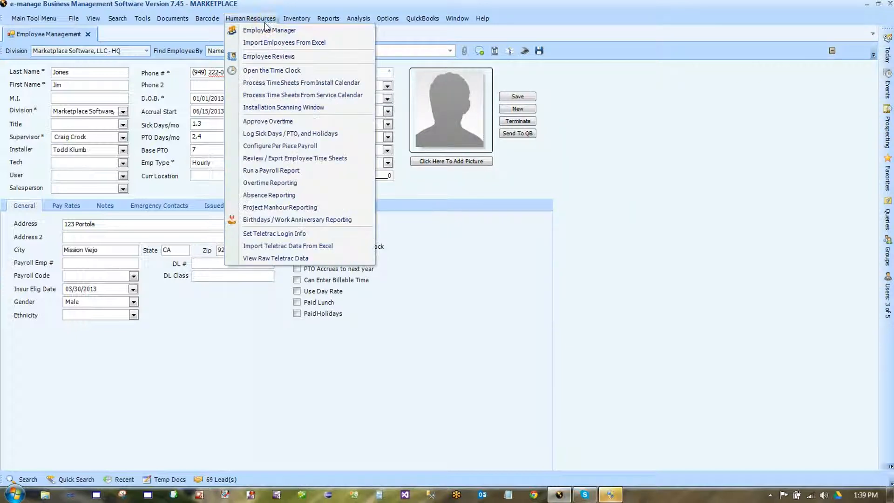
pyautogui.click(281, 75)
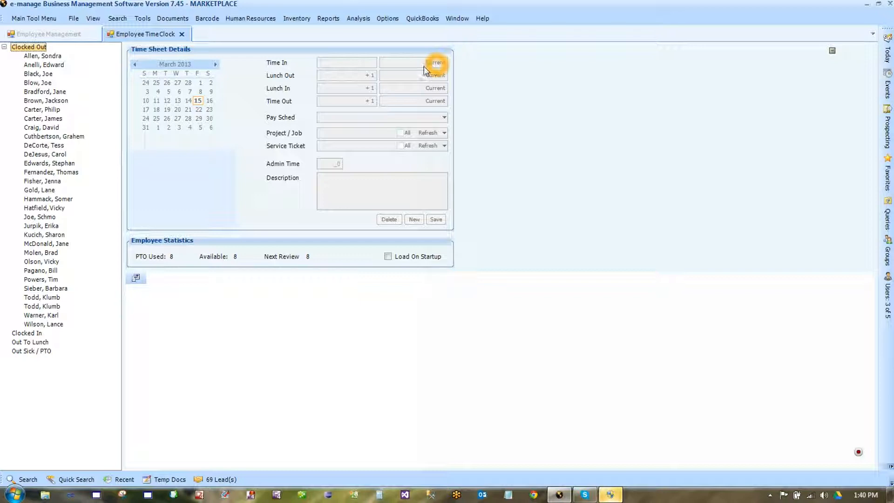
pyautogui.click(183, 34)
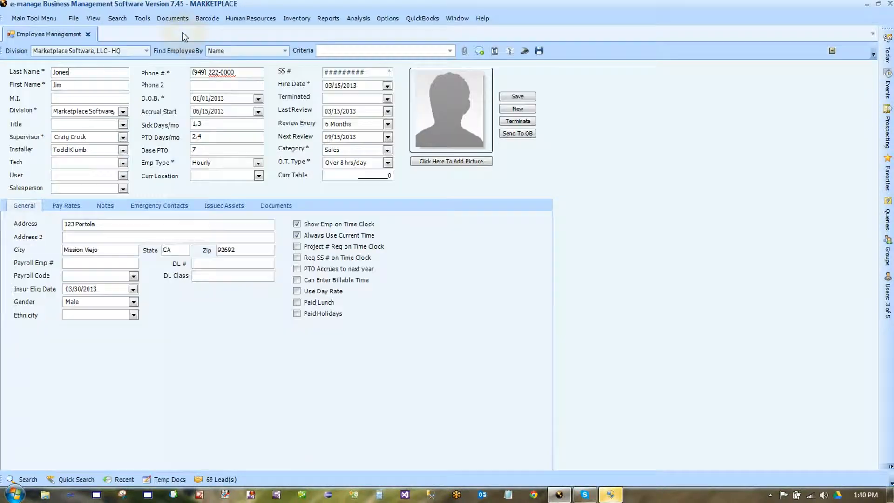
pyautogui.click(297, 246)
# - Start a new March 15 time-sheet entry for the first clocked-out employee
pyautogui.click(251, 18)
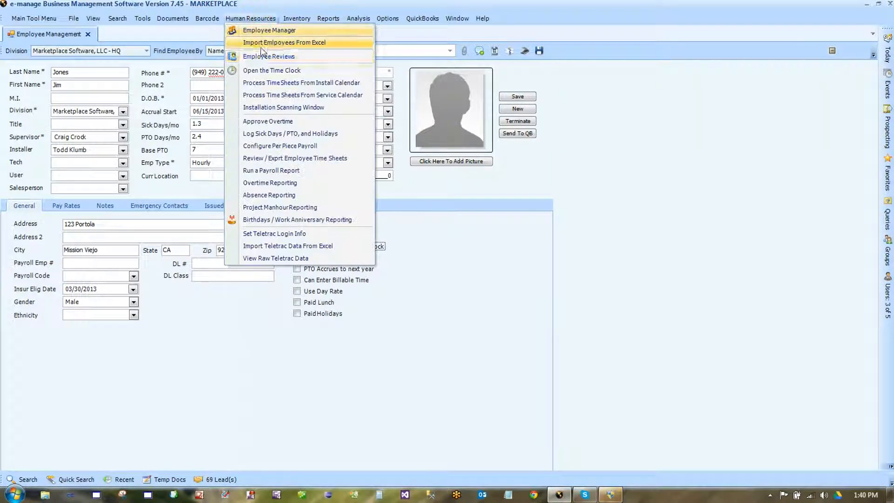
pyautogui.click(269, 70)
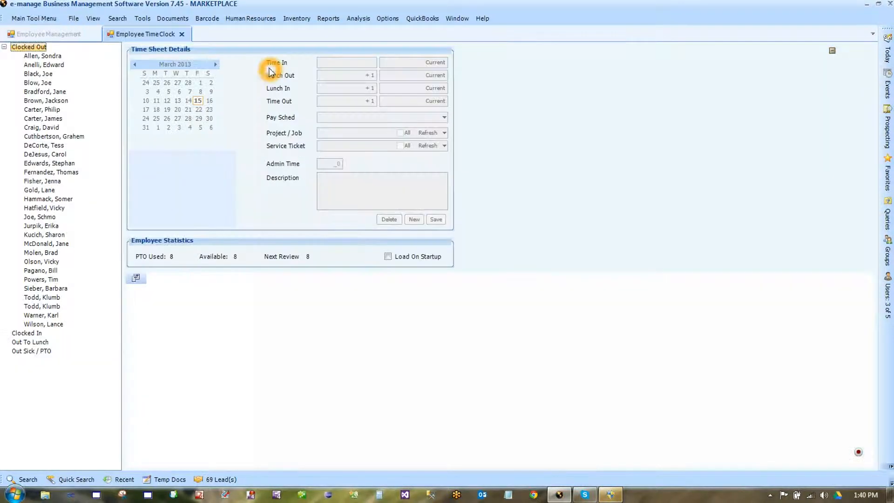
pyautogui.click(54, 56)
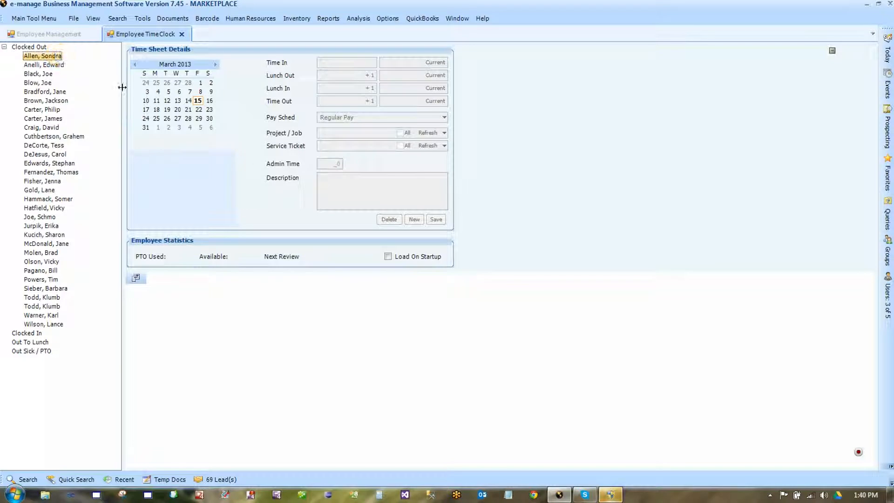
pyautogui.click(197, 100)
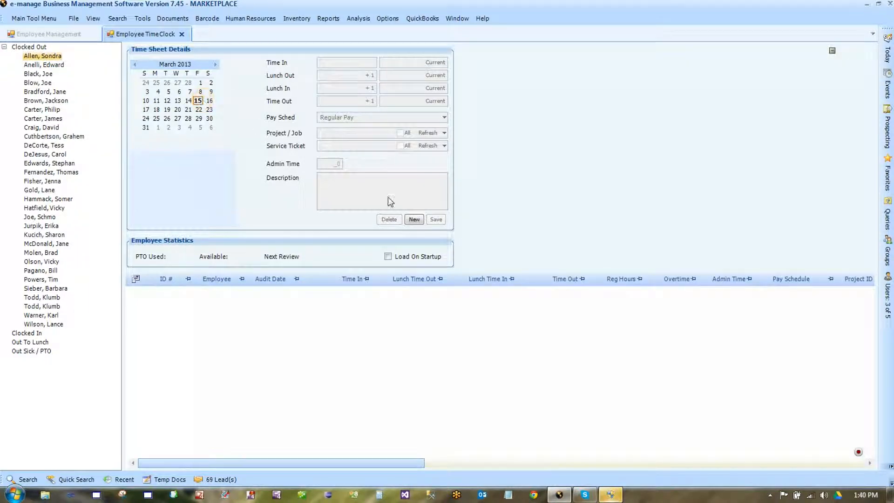
pyautogui.click(414, 220)
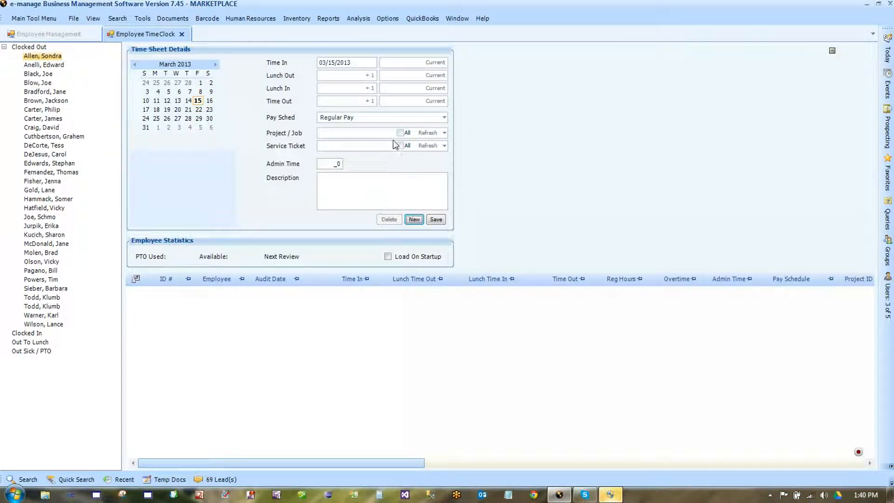
# - Assign job 5706 Custom Report Options and a Haldeman-Homme Incorporated service ticket to the entry
pyautogui.click(443, 134)
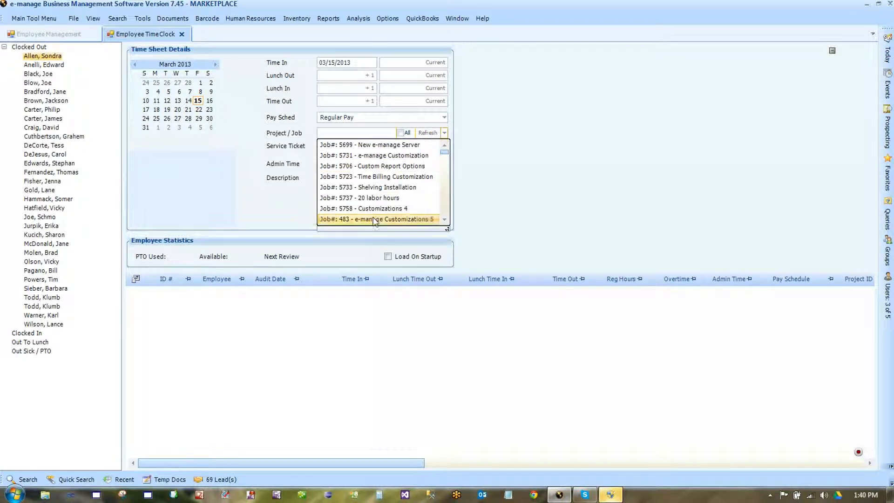
pyautogui.click(380, 167)
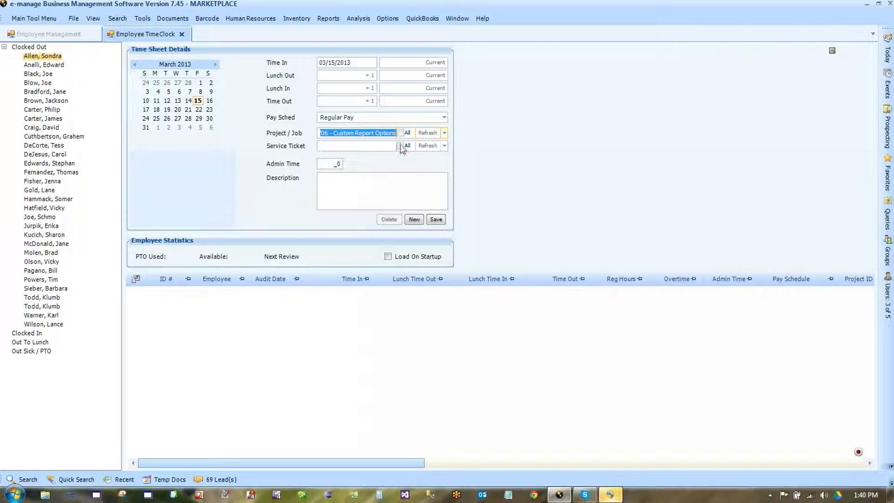
pyautogui.click(445, 147)
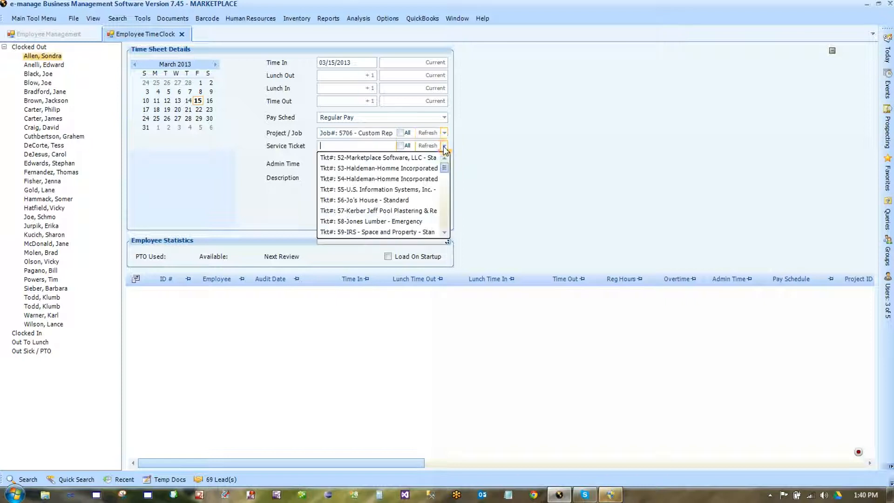
pyautogui.click(375, 179)
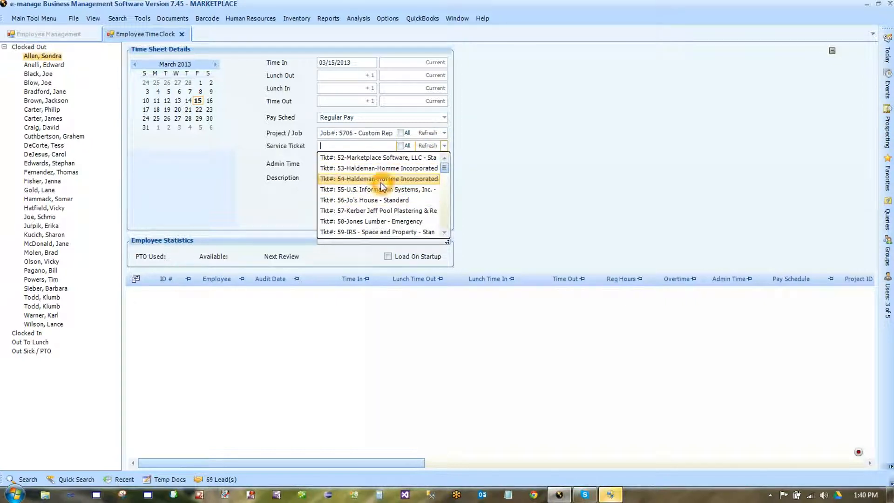
pyautogui.click(307, 148)
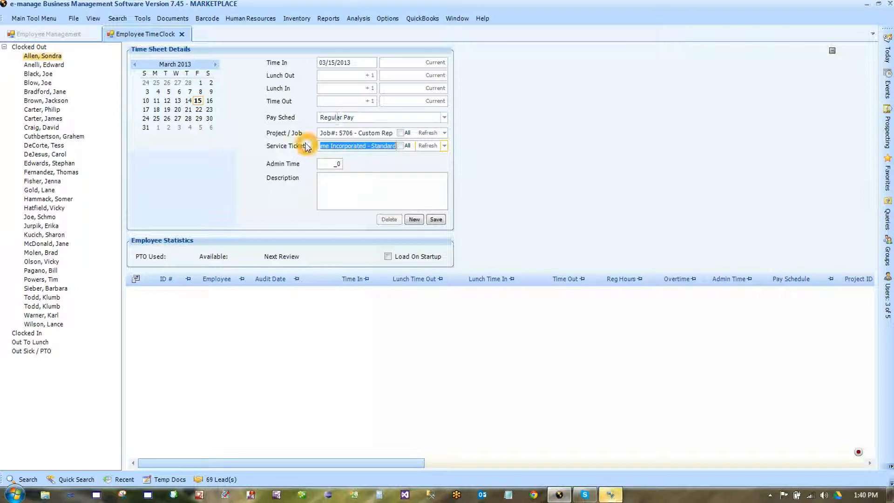
# - Close the time clock and tick Req SS # on Time Clock, Paid Lunch and Paid Holidays
pyautogui.click(182, 34)
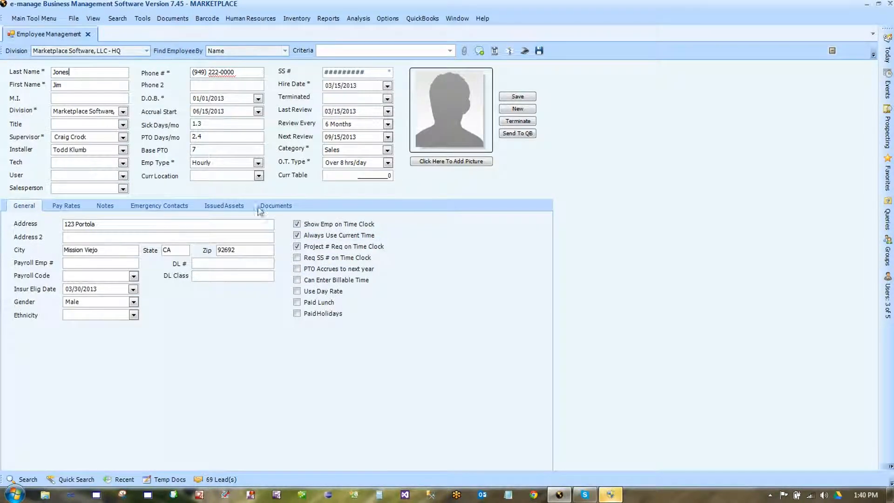
pyautogui.click(297, 259)
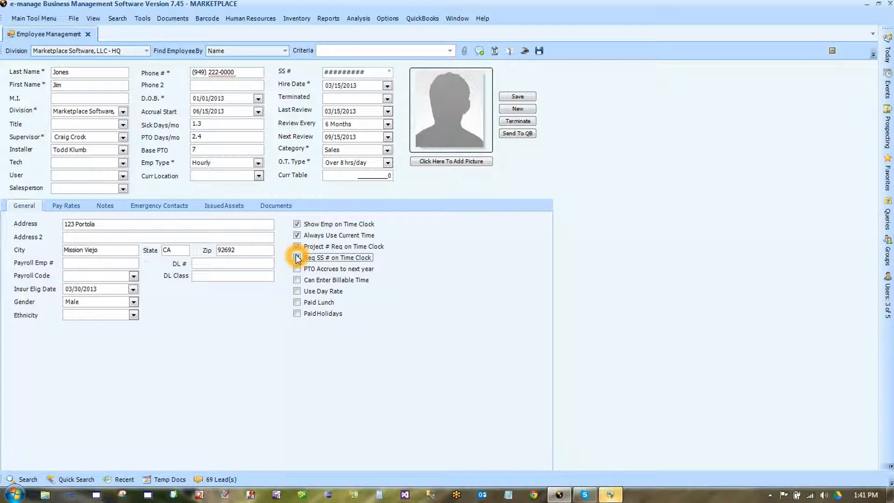
pyautogui.click(297, 258)
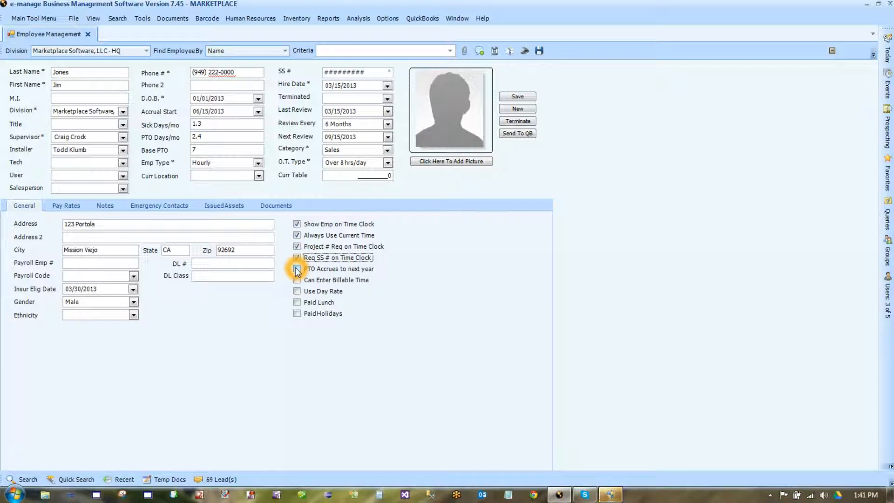
pyautogui.click(297, 269)
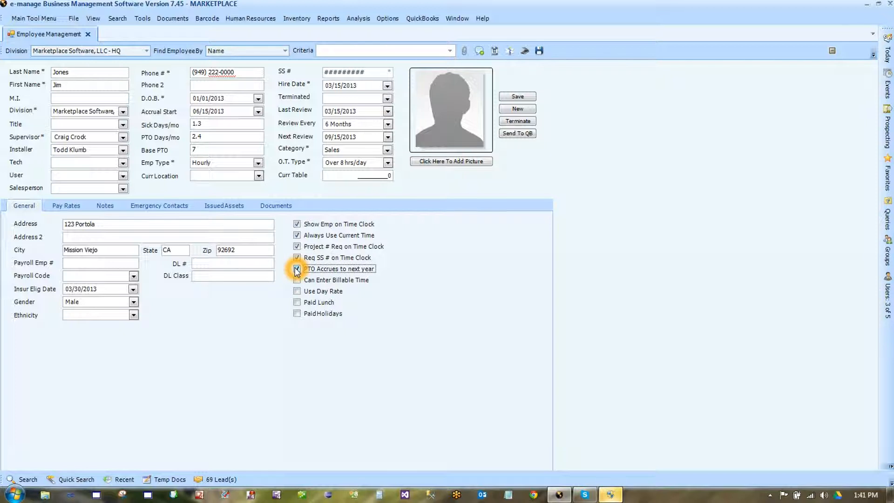
pyautogui.click(297, 269)
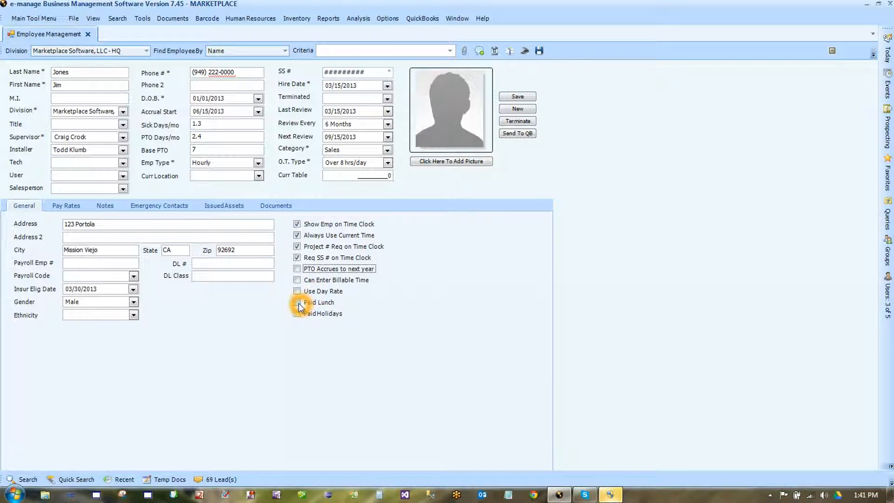
pyautogui.click(297, 303)
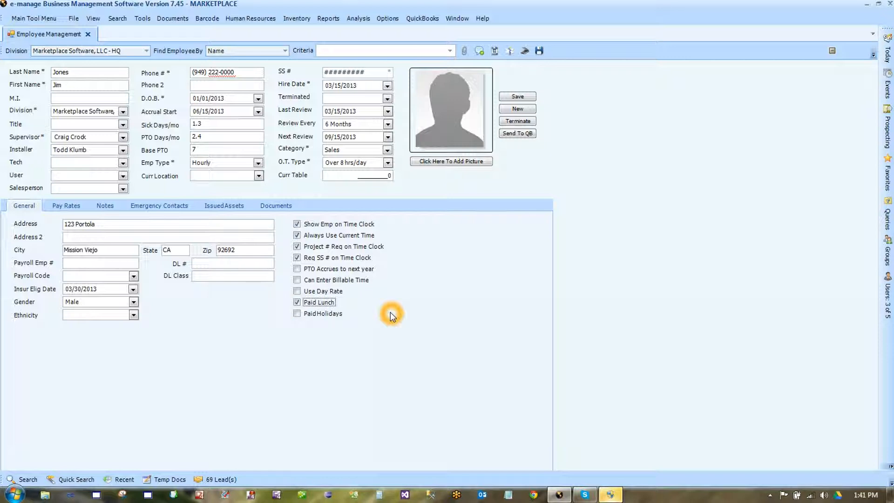
pyautogui.click(297, 314)
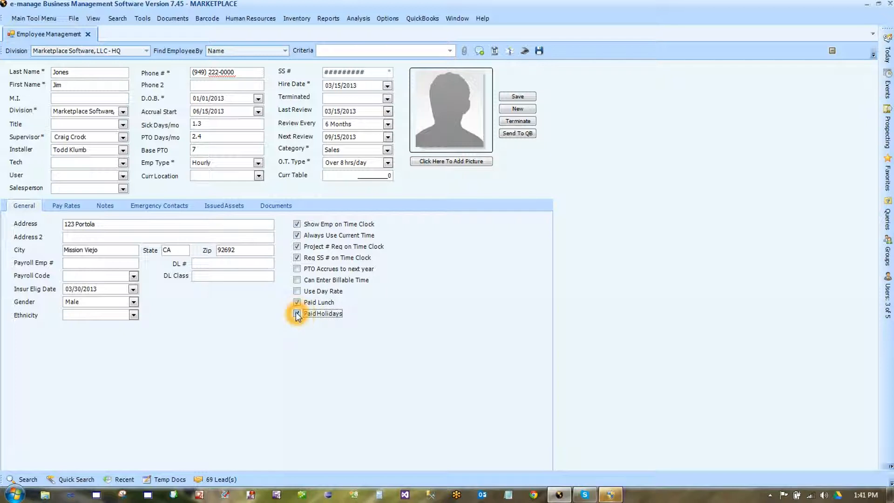
# - In the sick day, PTO and holiday log, start a March 15 entry for the first clocked-out employee
pyautogui.click(266, 18)
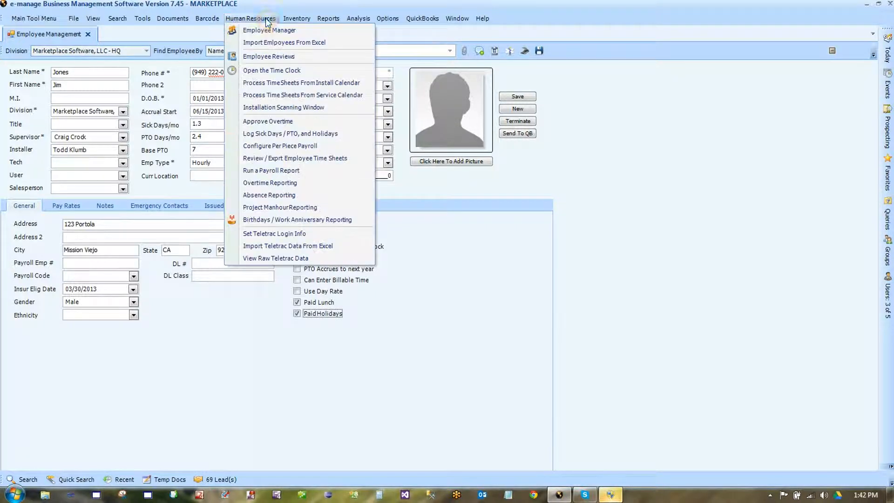
pyautogui.click(280, 135)
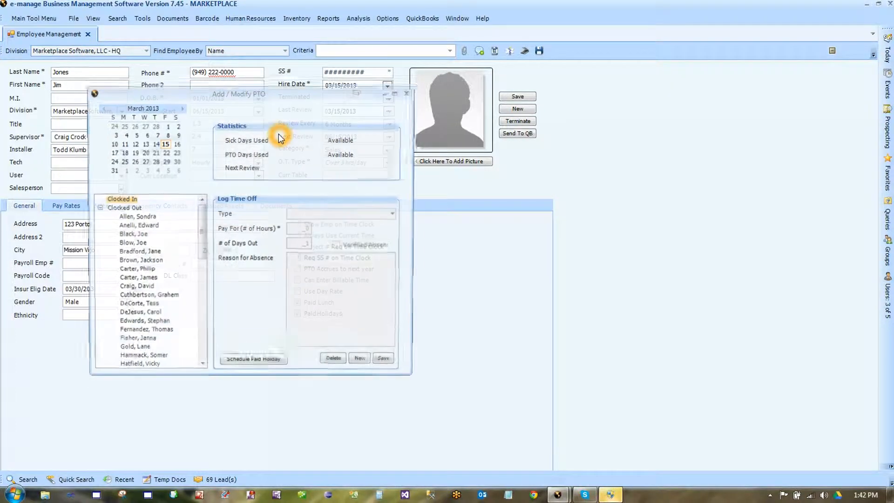
pyautogui.click(147, 218)
pyautogui.click(163, 144)
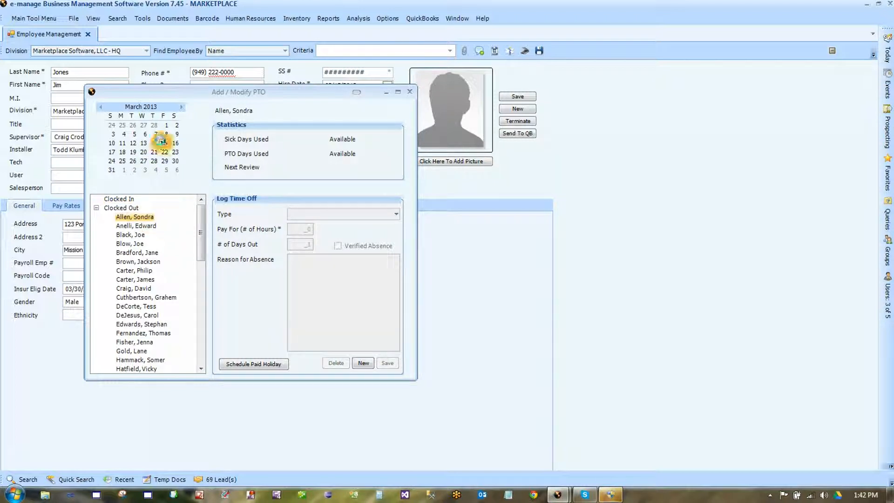
pyautogui.click(289, 301)
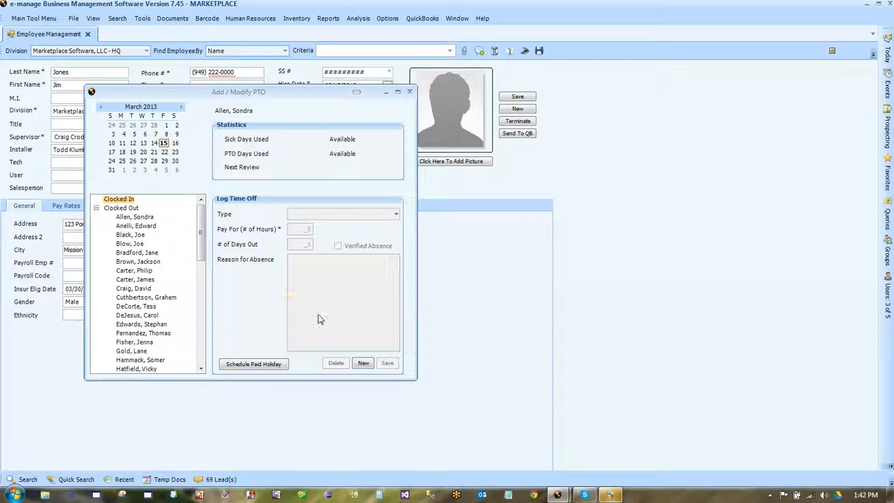
pyautogui.click(368, 367)
pyautogui.click(365, 365)
pyautogui.click(256, 310)
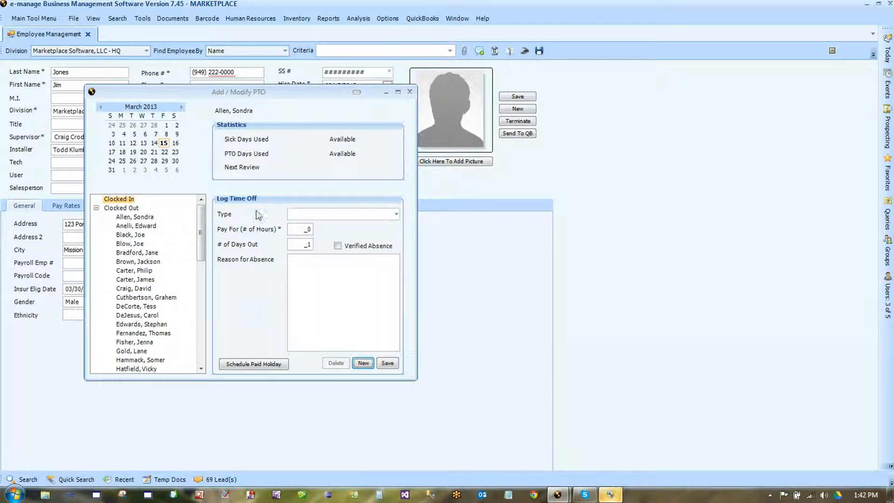
pyautogui.click(267, 177)
pyautogui.click(311, 146)
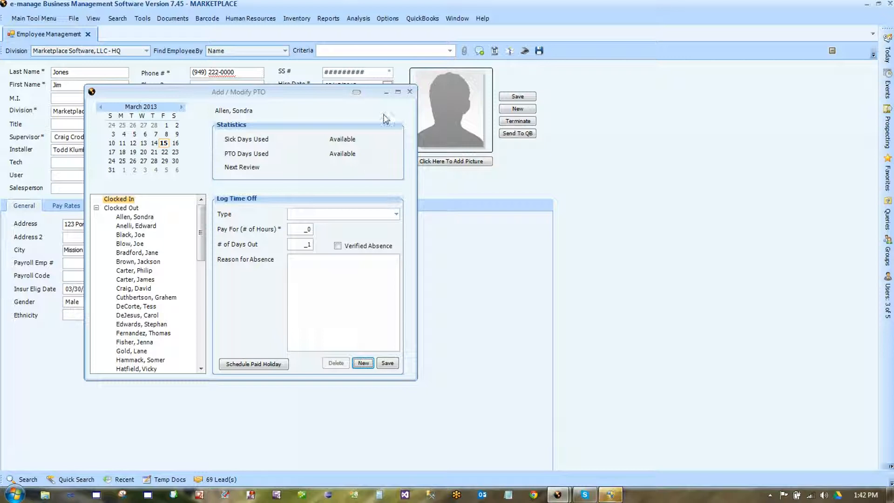
pyautogui.click(373, 186)
# - Make the time off a Sick Day paying 8 hours with 2 days out
pyautogui.click(396, 216)
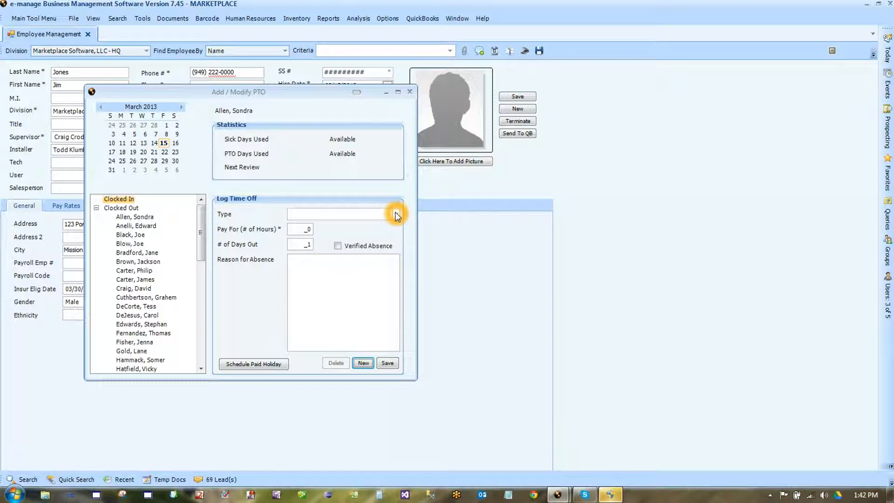
pyautogui.click(396, 215)
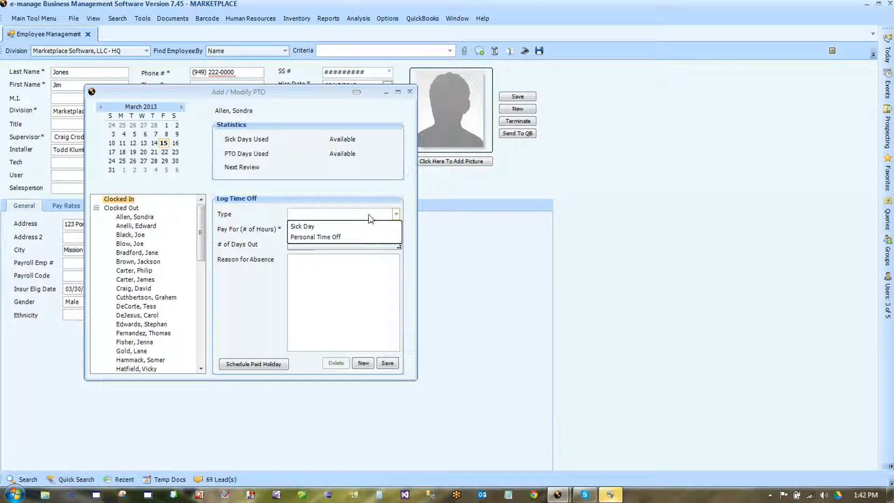
pyautogui.click(342, 228)
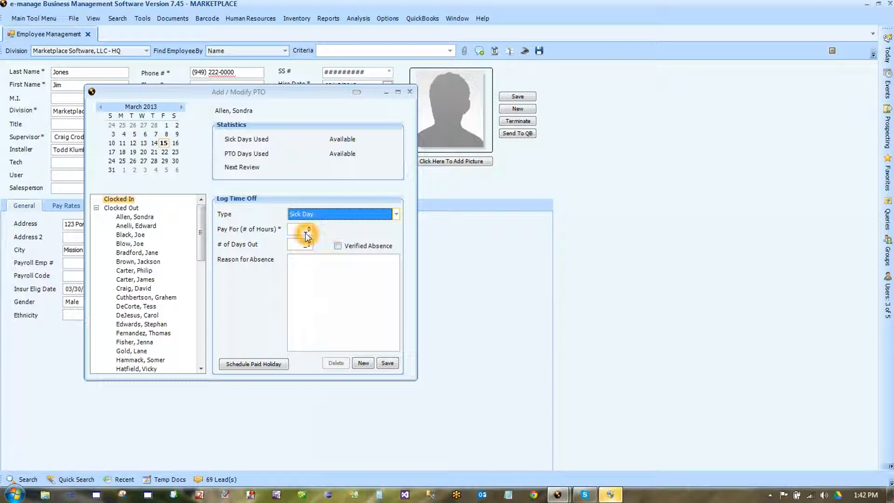
pyautogui.click(304, 231)
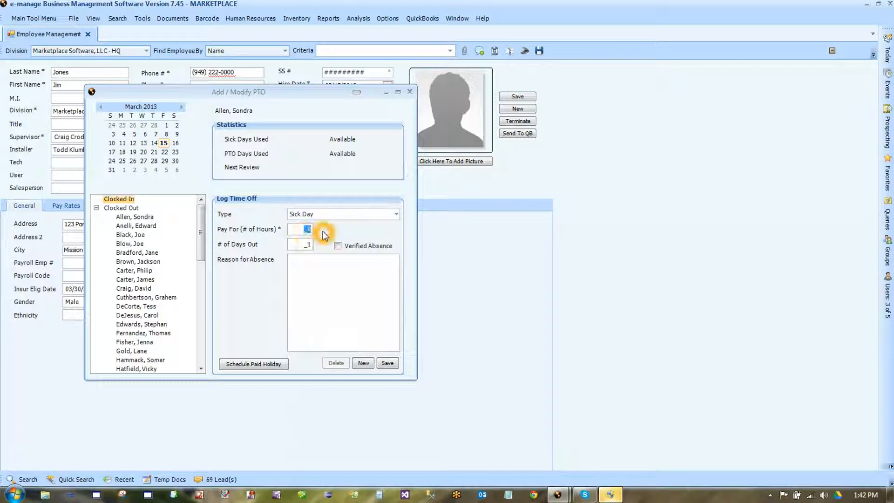
pyautogui.write('8')
pyautogui.click(305, 247)
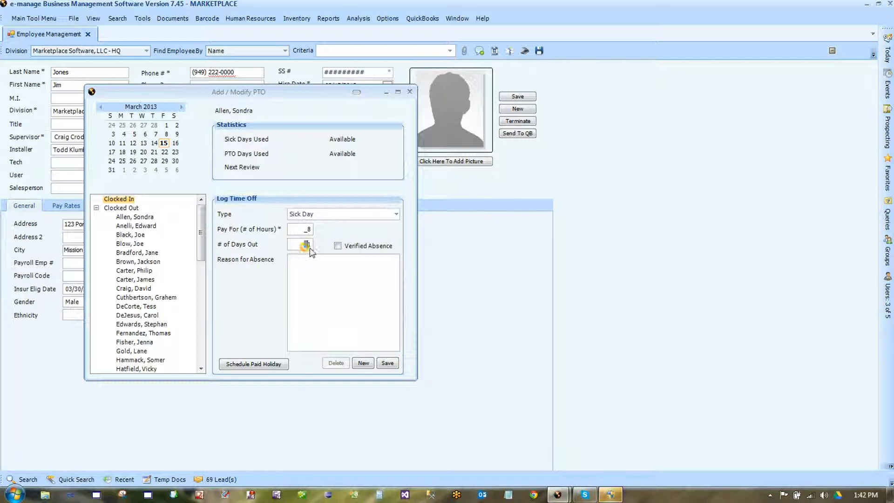
pyautogui.click(307, 247)
pyautogui.write('2')
# - Mark the sick-day absence as verified and save the entry
pyautogui.click(169, 160)
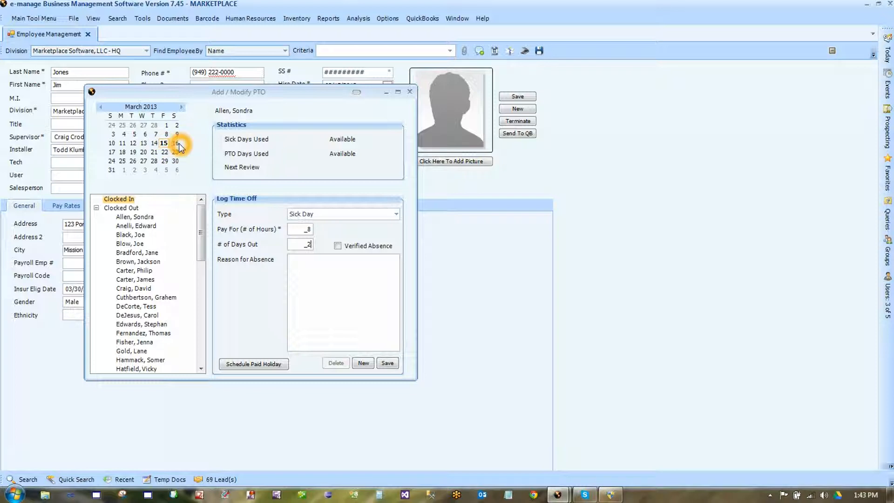
pyautogui.click(246, 278)
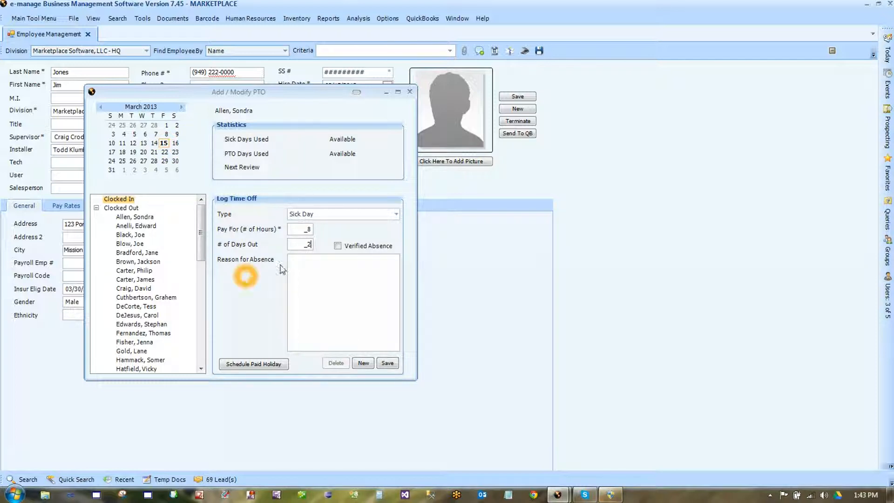
pyautogui.click(338, 246)
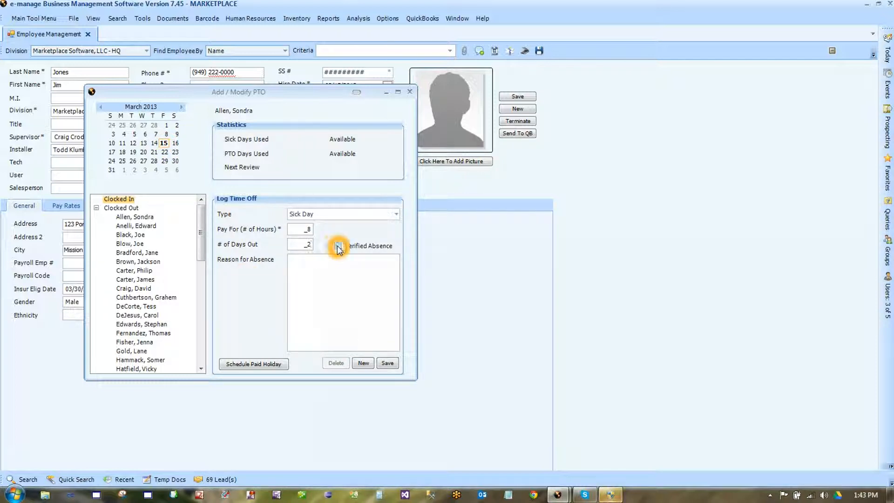
pyautogui.click(300, 264)
pyautogui.click(351, 327)
pyautogui.click(389, 365)
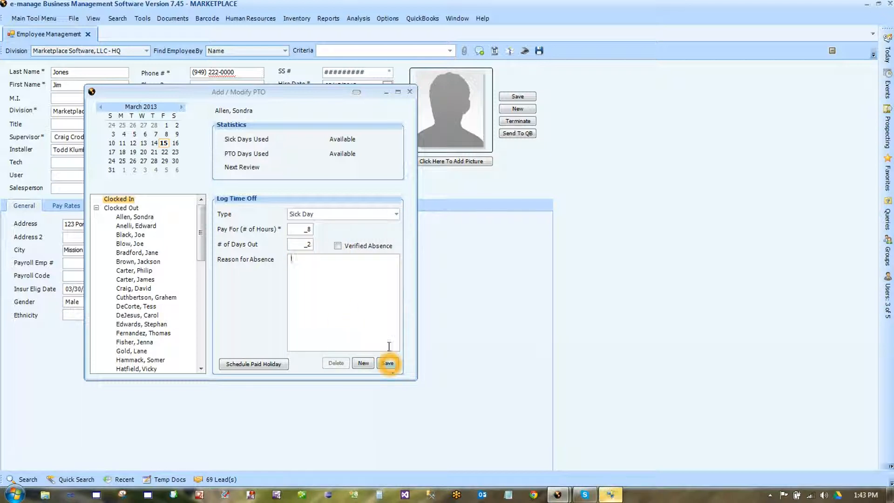
pyautogui.click(409, 94)
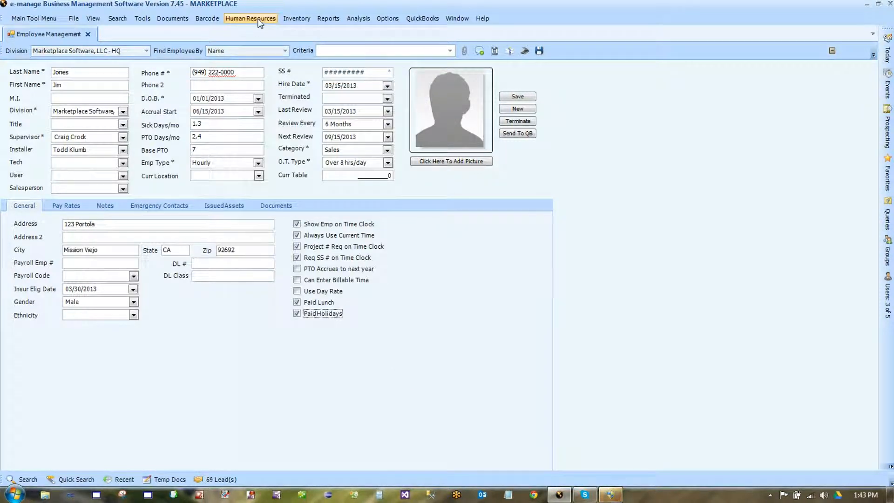
# - Reopen the time-off log and start a new entry dated March 15
pyautogui.click(260, 21)
pyautogui.click(288, 134)
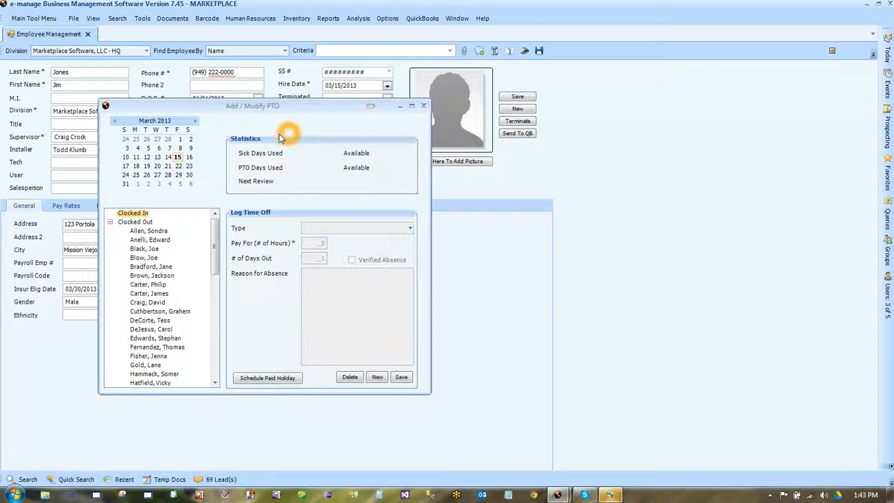
pyautogui.click(179, 158)
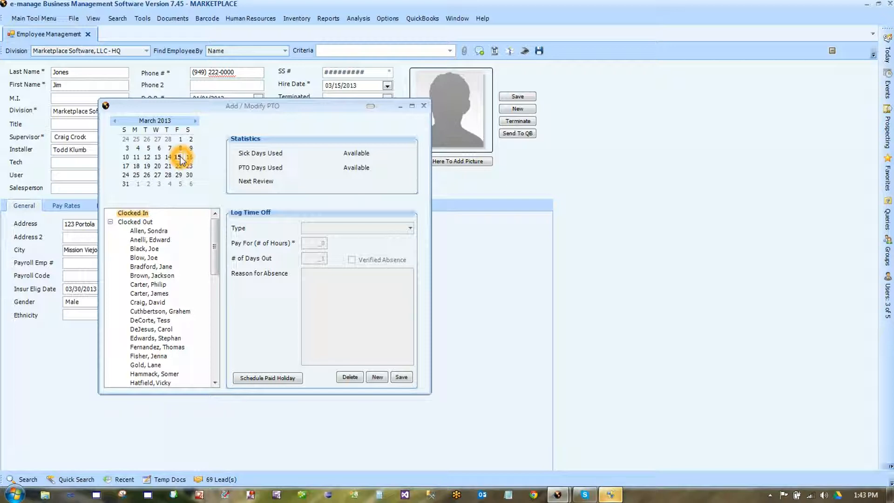
pyautogui.click(180, 158)
pyautogui.click(180, 158)
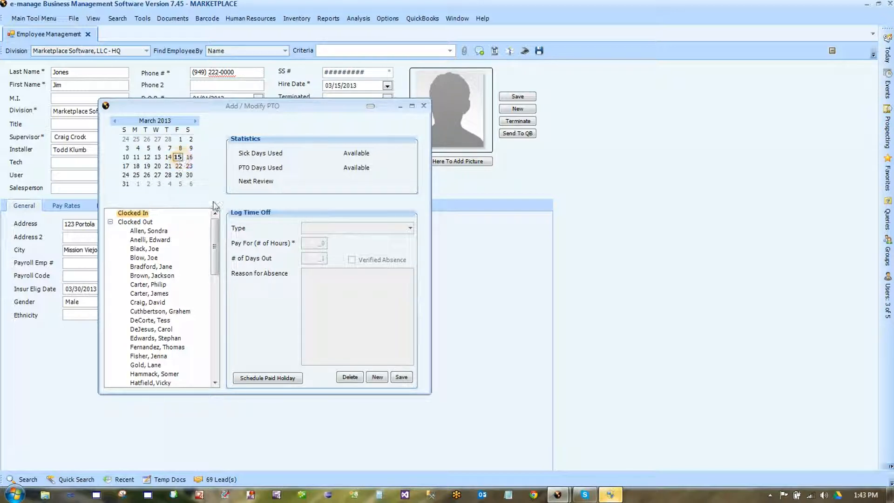
pyautogui.click(378, 378)
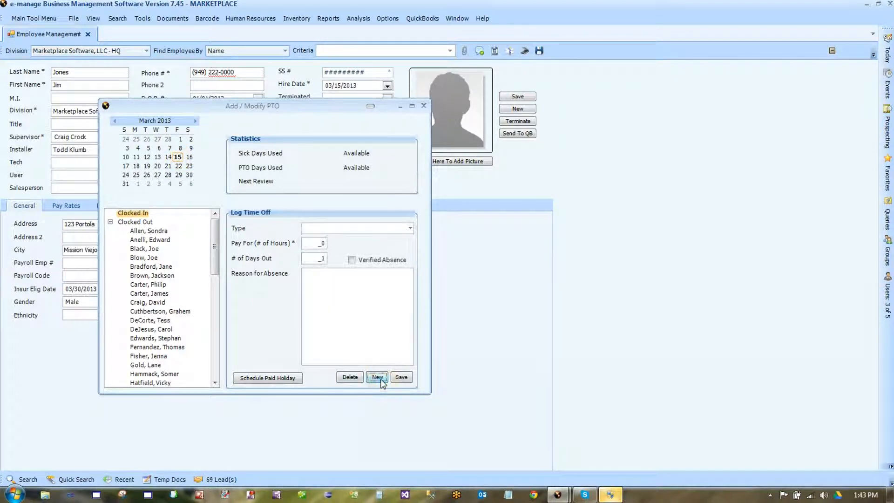
# - Set 8 hours to pay and 1 day out, schedule it as a paid holiday, and close the log
pyautogui.click(319, 245)
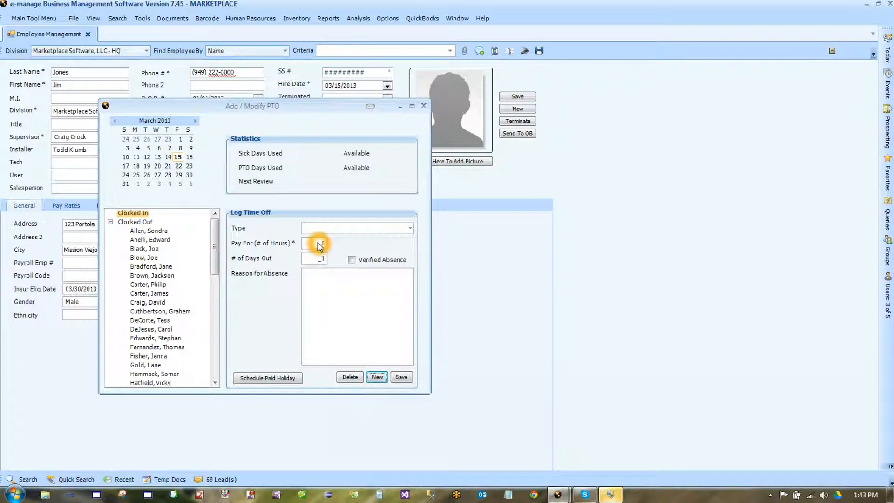
pyautogui.click(318, 244)
pyautogui.moveTo(322, 243); pyautogui.dragTo(336, 244)
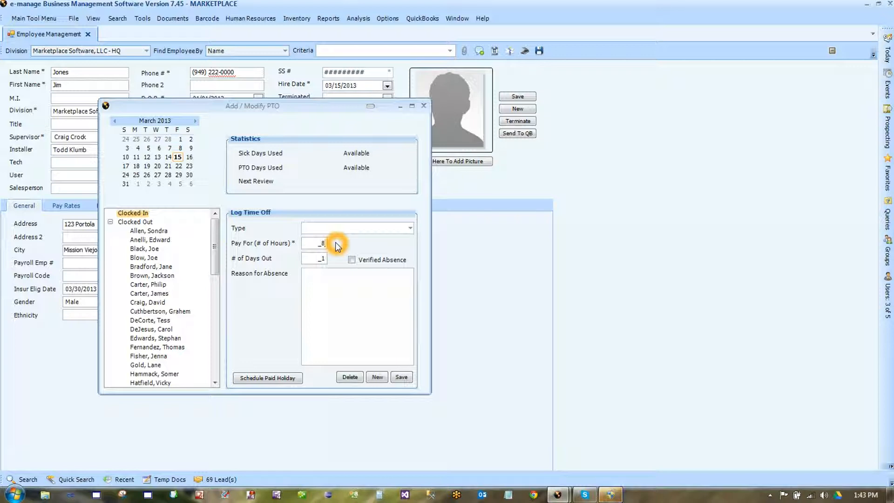
pyautogui.click(335, 258)
pyautogui.click(271, 378)
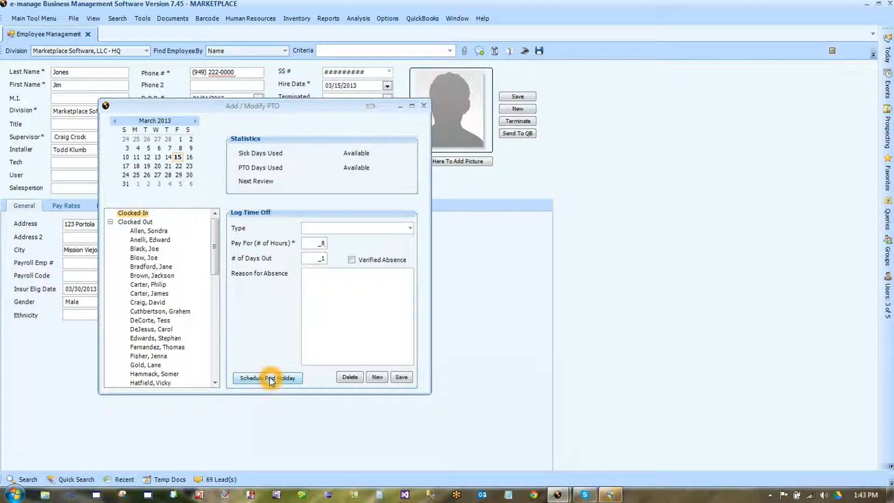
pyautogui.click(422, 108)
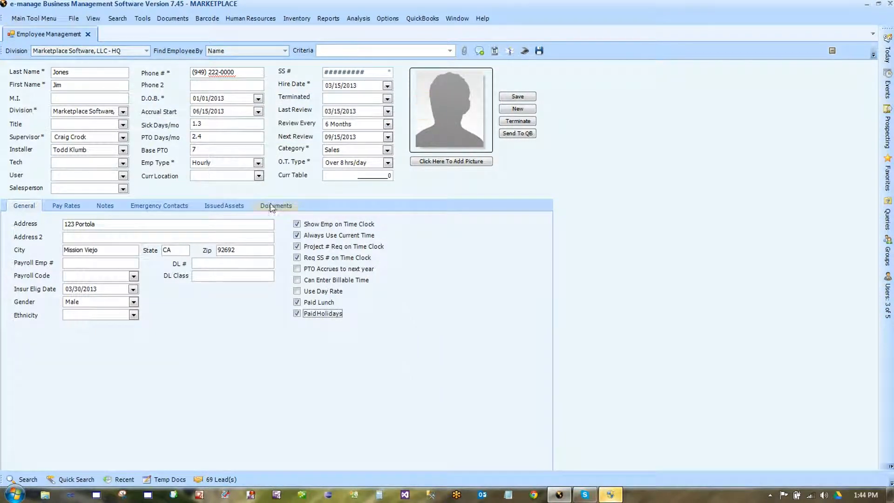
# - Close the time-off dialog and save the employee record
pyautogui.click(387, 317)
pyautogui.click(340, 324)
pyautogui.click(475, 230)
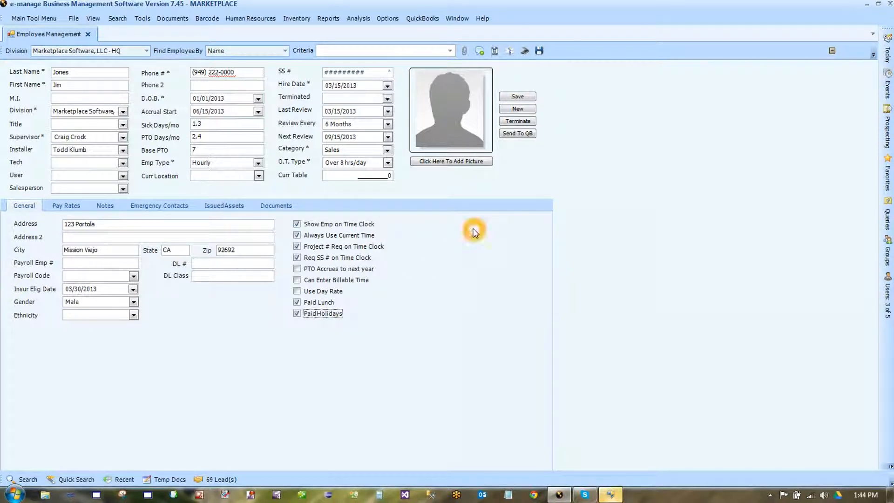
pyautogui.click(518, 96)
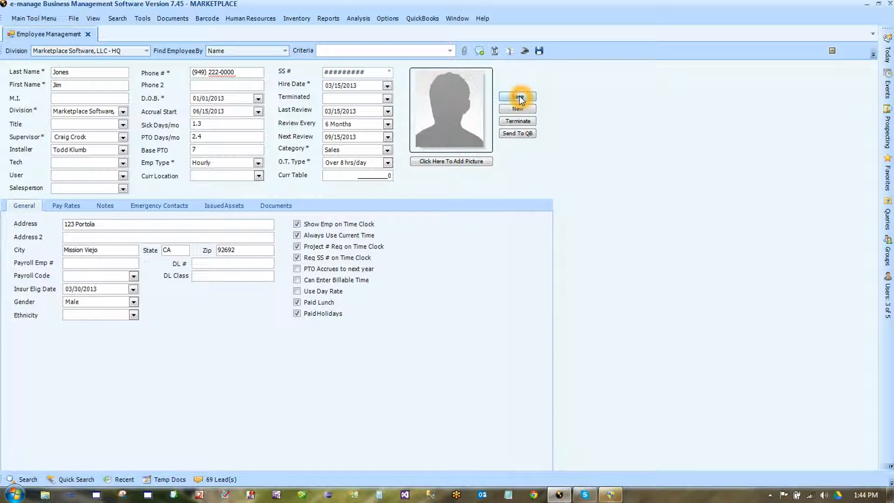
# - Look up the Developer in the Criteria list and load his full employee record
pyautogui.click(450, 50)
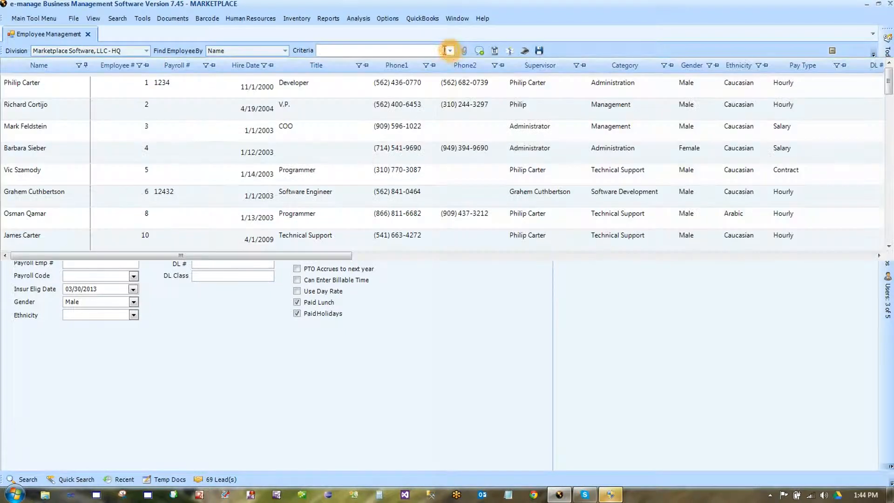
pyautogui.click(81, 89)
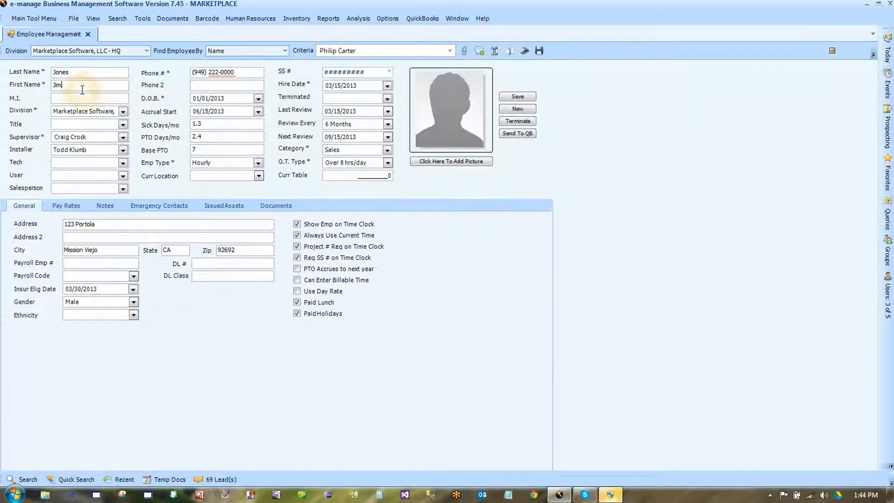
pyautogui.click(658, 175)
pyautogui.click(451, 55)
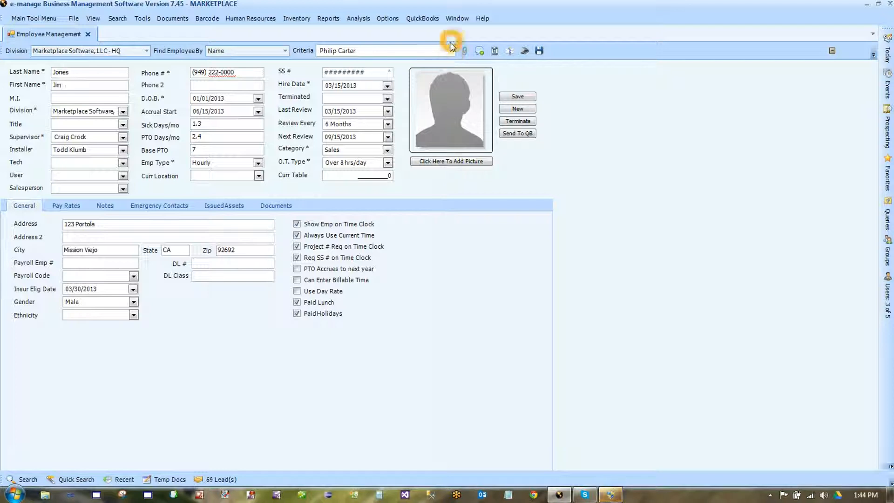
pyautogui.click(450, 51)
pyautogui.doubleClick(24, 88)
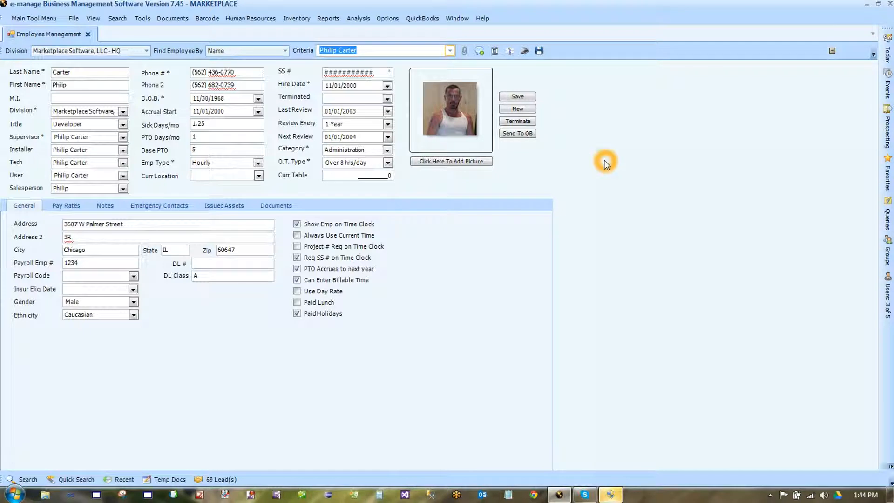
pyautogui.click(463, 52)
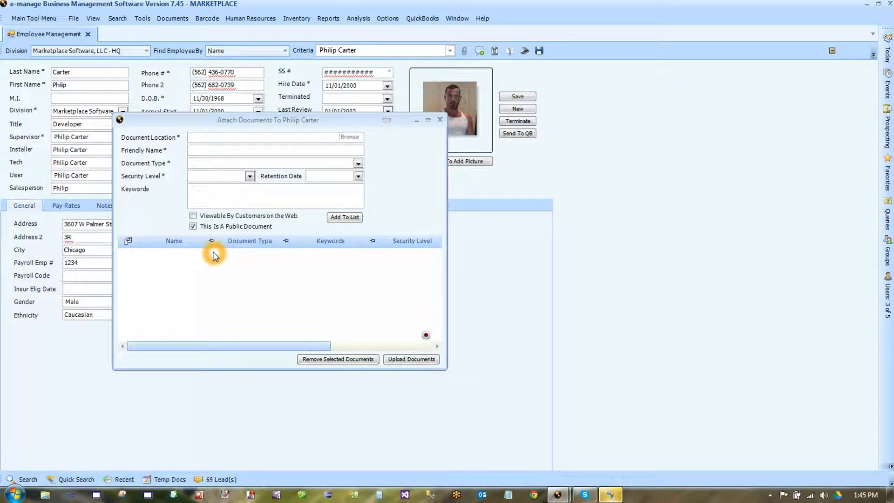
# - Close the attachment window and show the Documents tab listing RIS.zip and Poolscape.zip
pyautogui.click(439, 120)
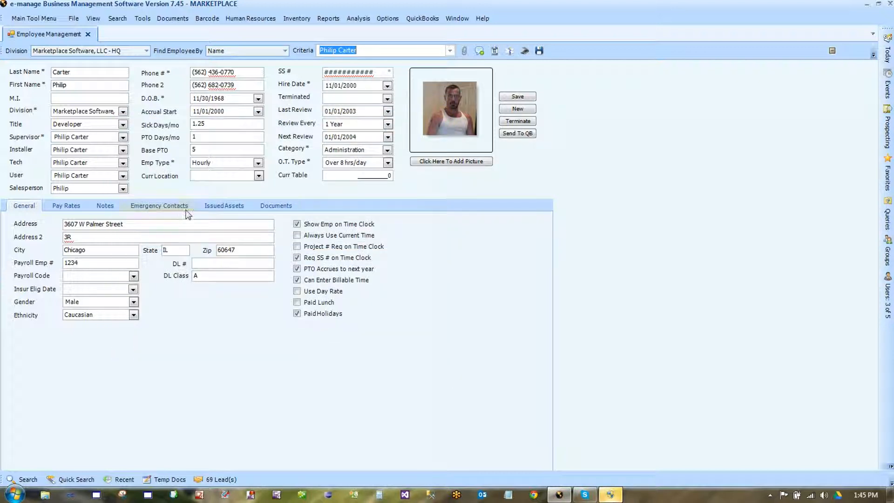
pyautogui.click(286, 206)
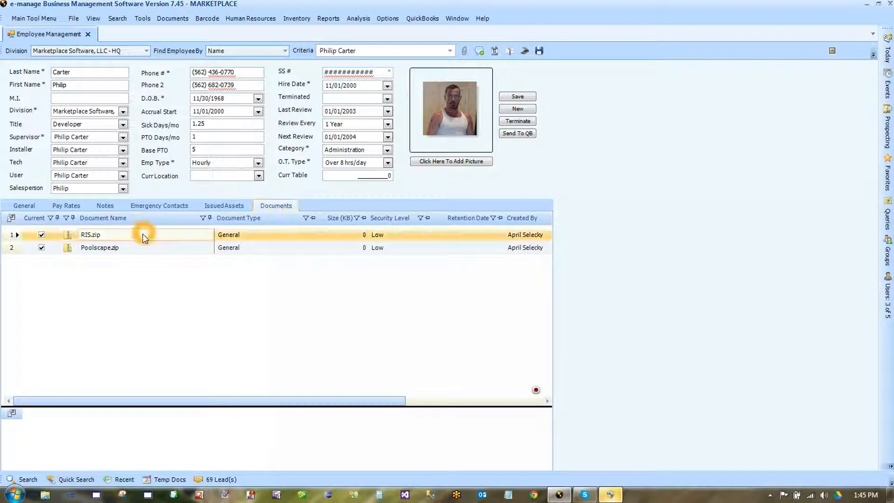
# - Start a new note for the employee and add two users as alert recipients
pyautogui.click(481, 50)
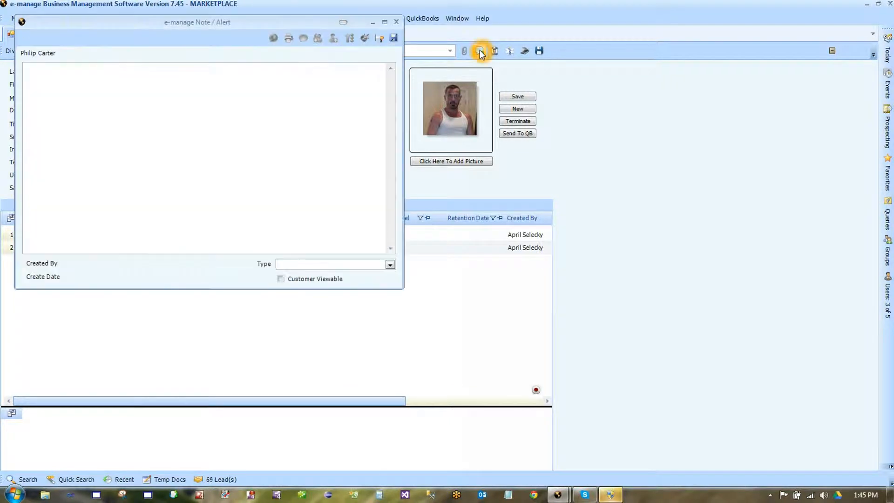
pyautogui.click(351, 89)
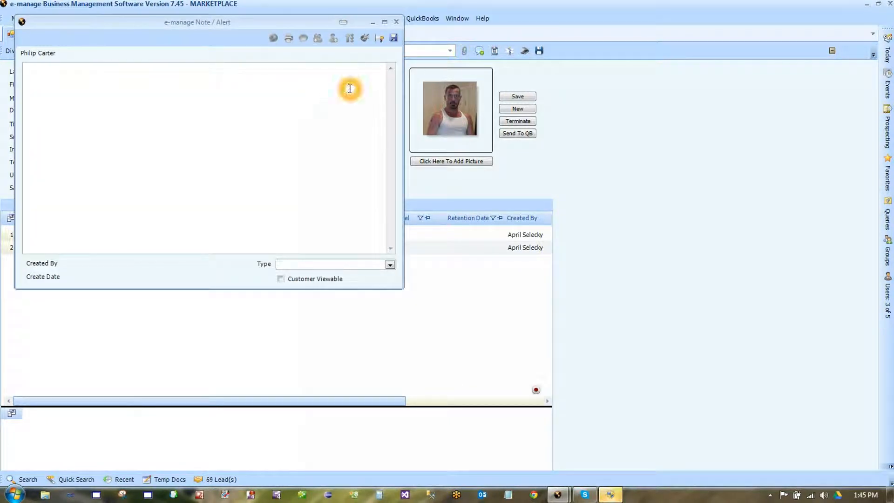
pyautogui.click(380, 39)
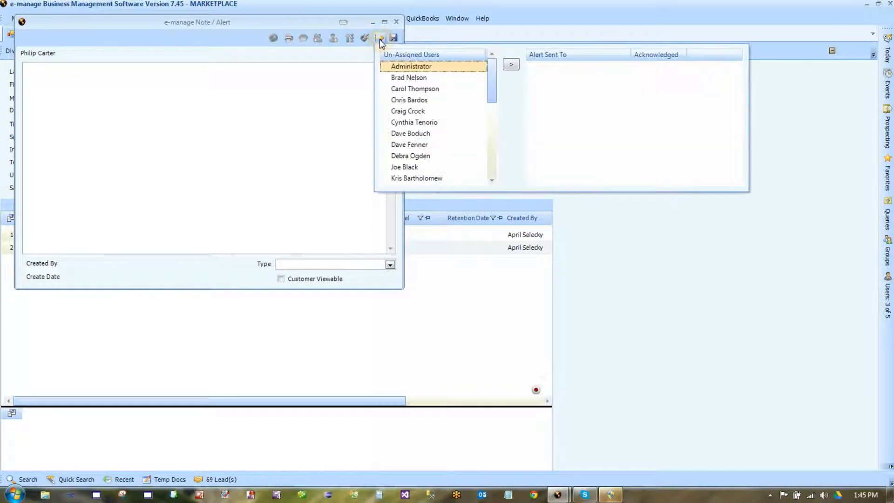
pyautogui.click(421, 80)
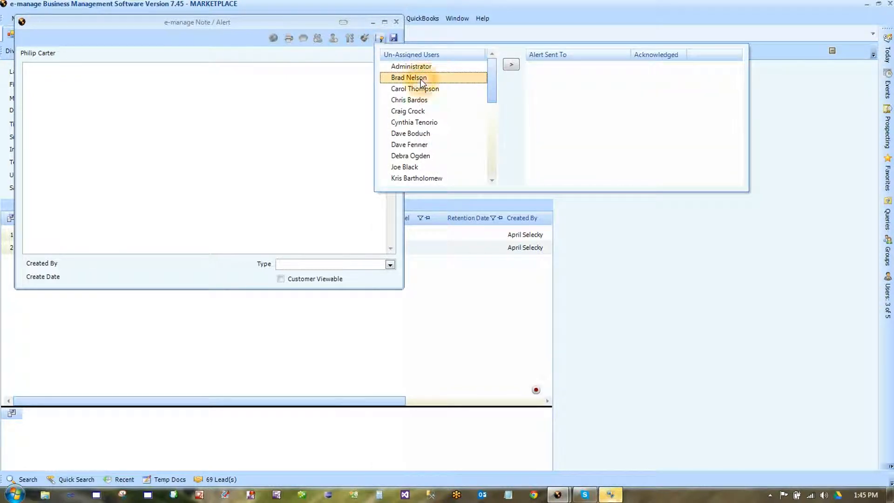
pyautogui.doubleClick(422, 79)
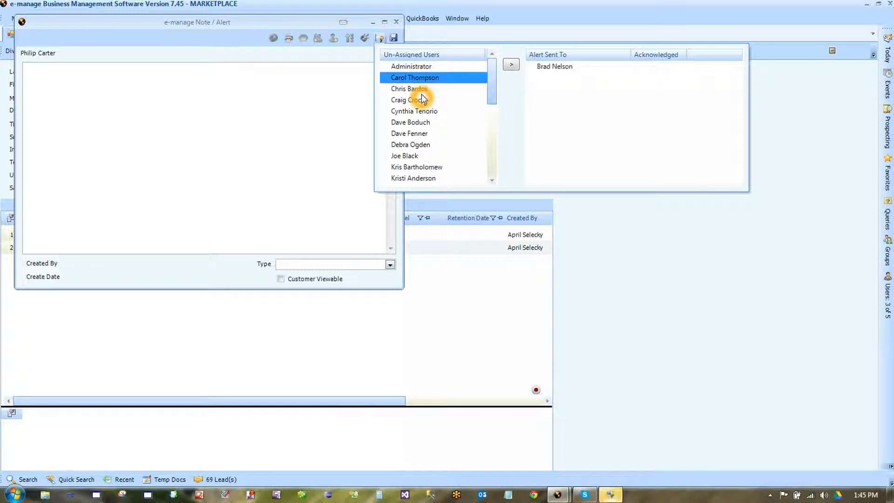
pyautogui.click(426, 92)
pyautogui.click(425, 102)
pyautogui.doubleClick(425, 101)
# - Write the note text 'employee rel', set its type to Misc., and save it
pyautogui.click(73, 76)
pyautogui.click(74, 76)
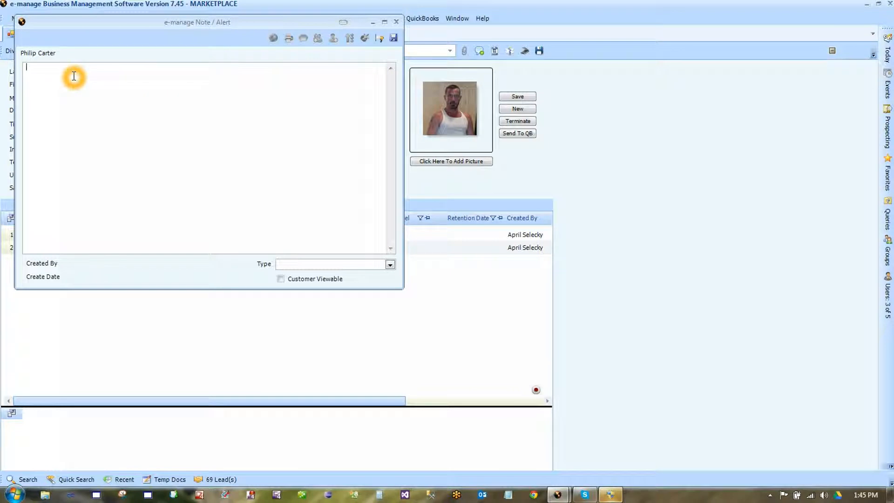
pyautogui.write('employee rel')
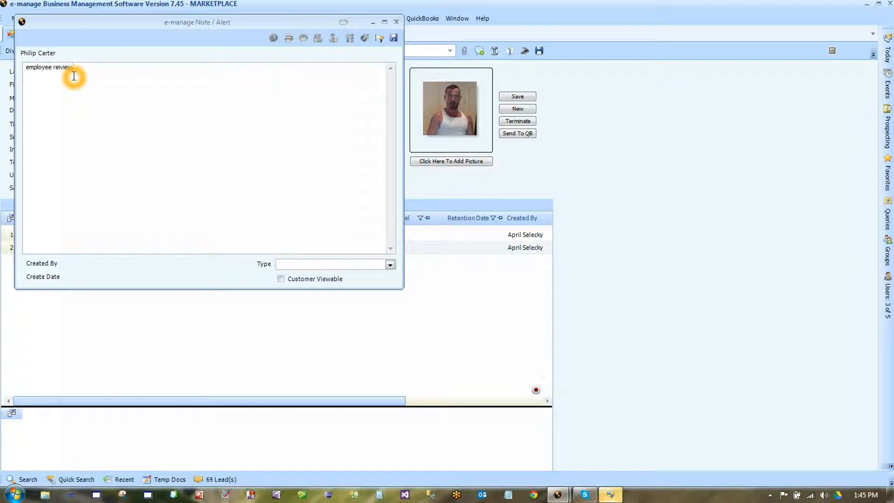
pyautogui.click(384, 266)
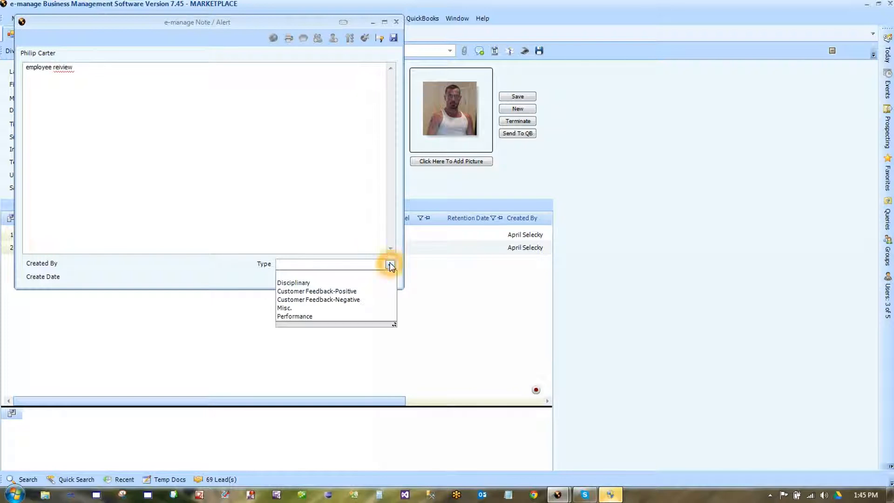
pyautogui.click(310, 308)
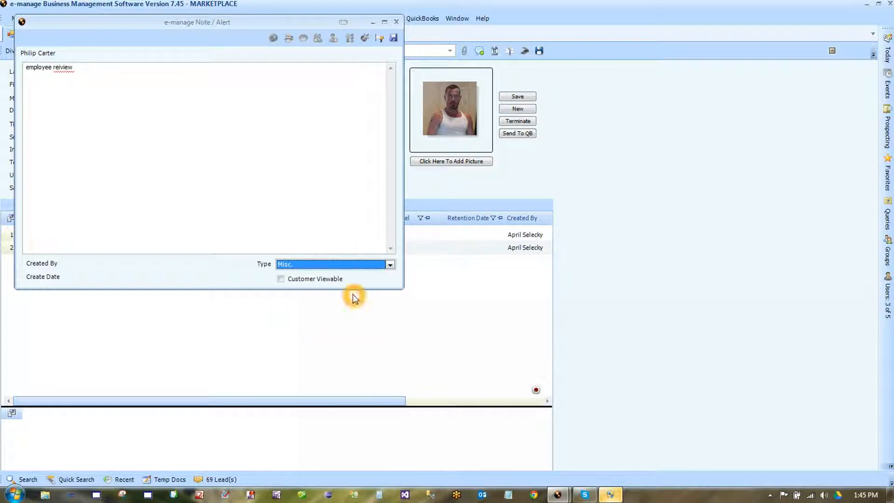
pyautogui.click(394, 39)
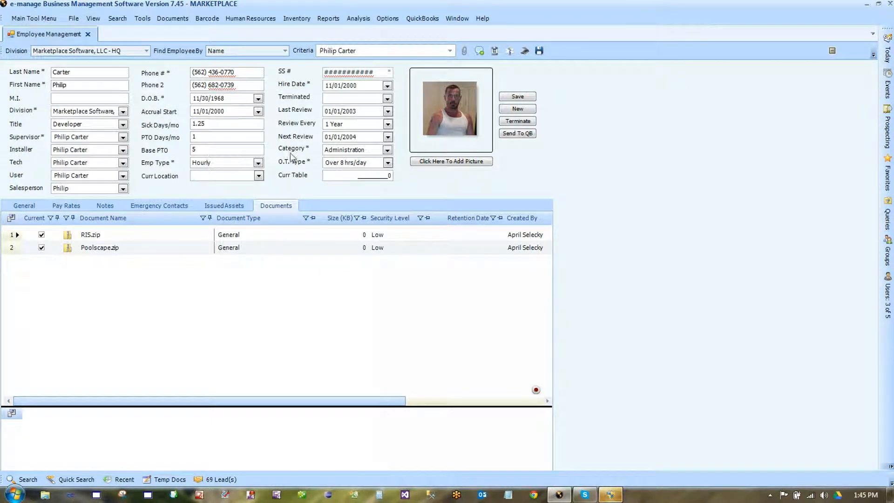
# - Review the first note on the Notes tab, then open a blank emergency contact form
pyautogui.click(106, 207)
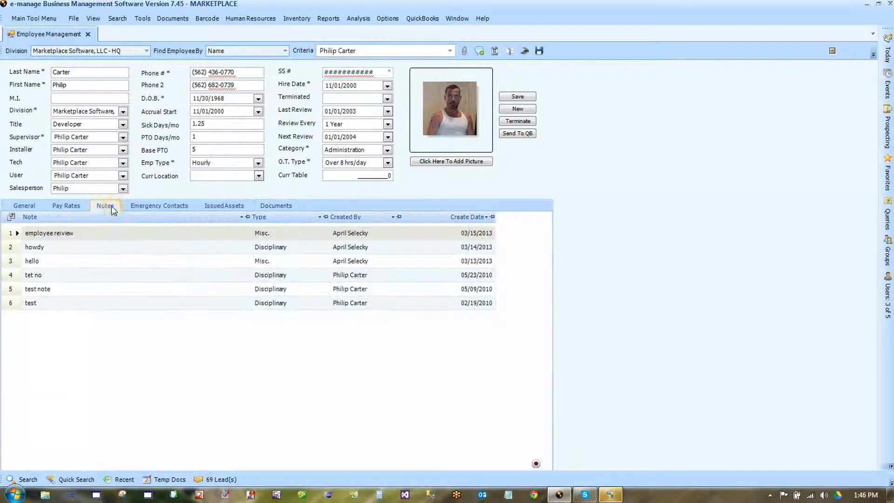
pyautogui.click(13, 235)
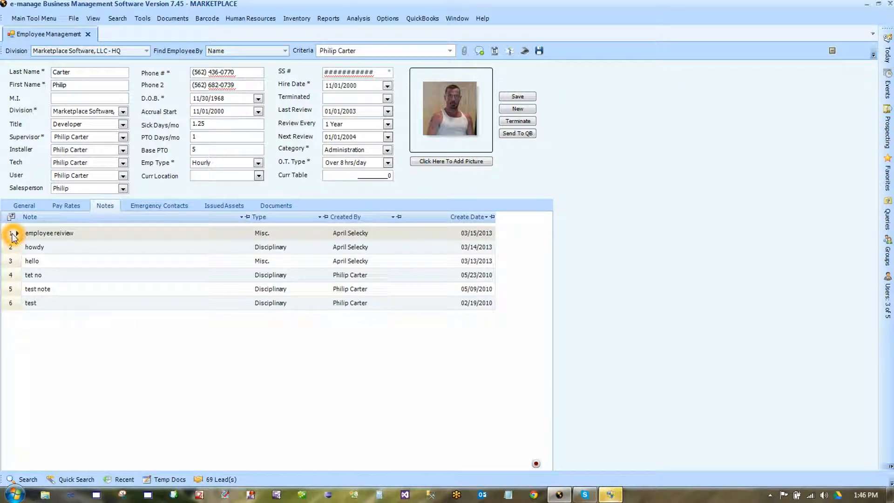
pyautogui.click(66, 234)
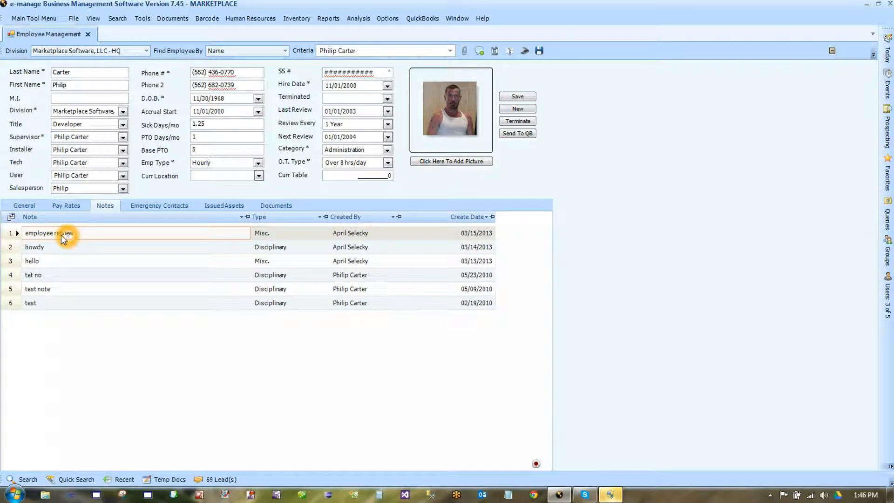
pyautogui.click(11, 235)
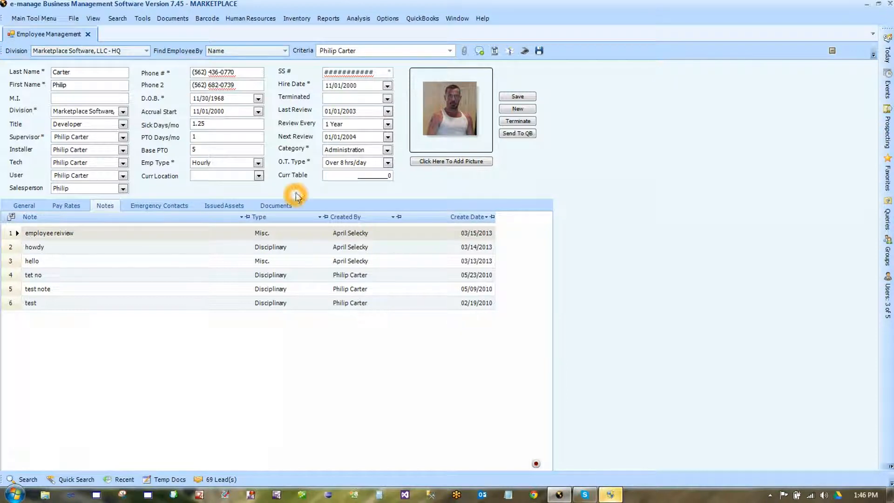
pyautogui.click(510, 50)
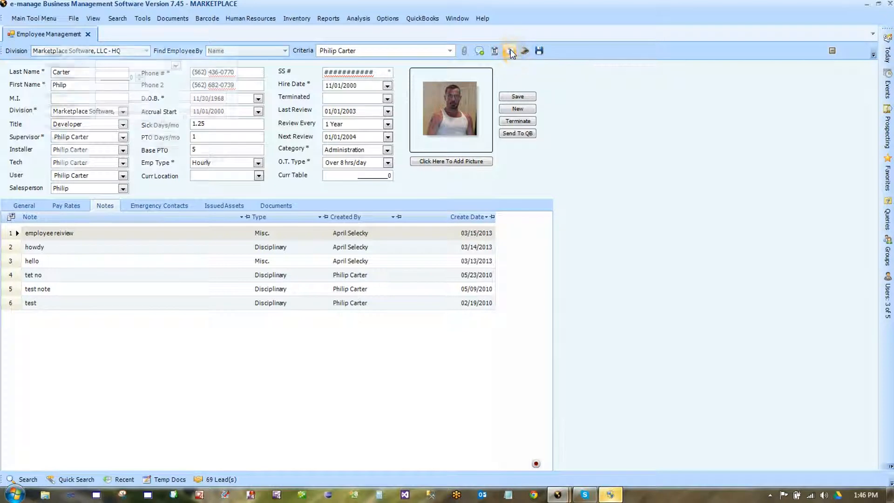
pyautogui.click(232, 64)
# - Begin the emergency contact entry and browse the relationship types without choosing one
pyautogui.click(211, 53)
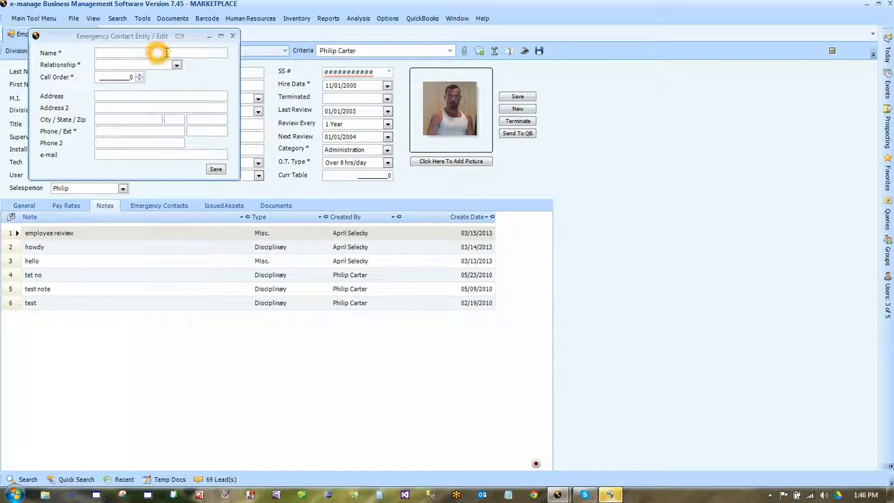
pyautogui.click(176, 65)
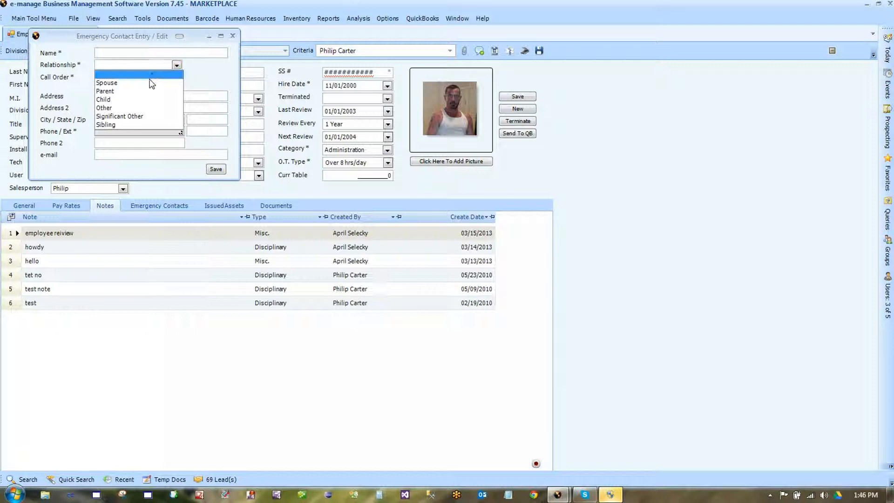
pyautogui.click(204, 70)
pyautogui.click(139, 78)
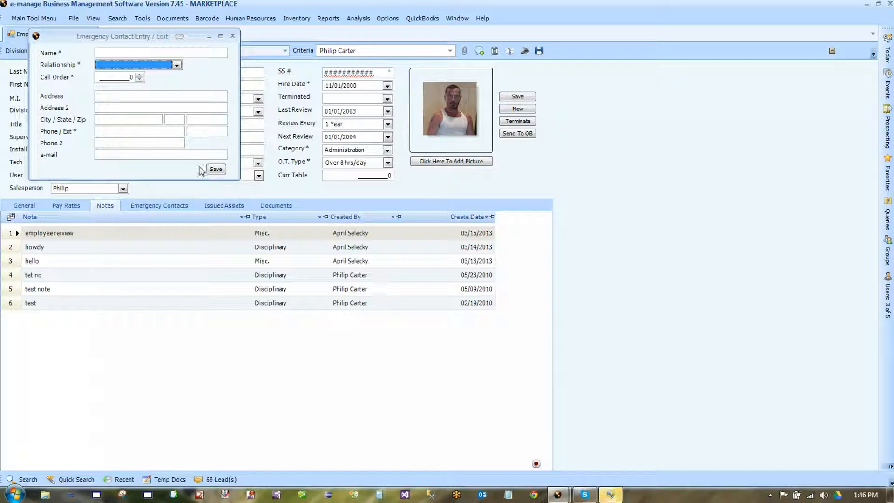
pyautogui.click(469, 178)
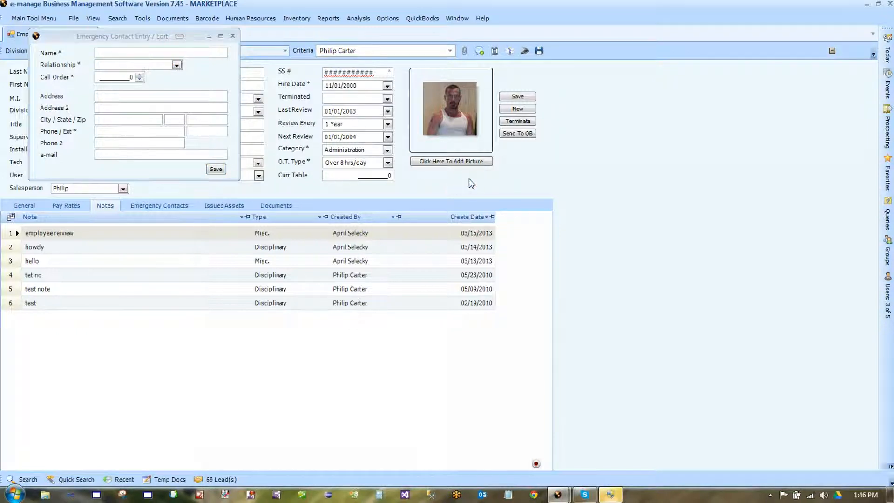
# - Show the Emergency Contacts tab and review the Child contact's phone, address and e-mail
pyautogui.click(181, 206)
pyautogui.click(44, 233)
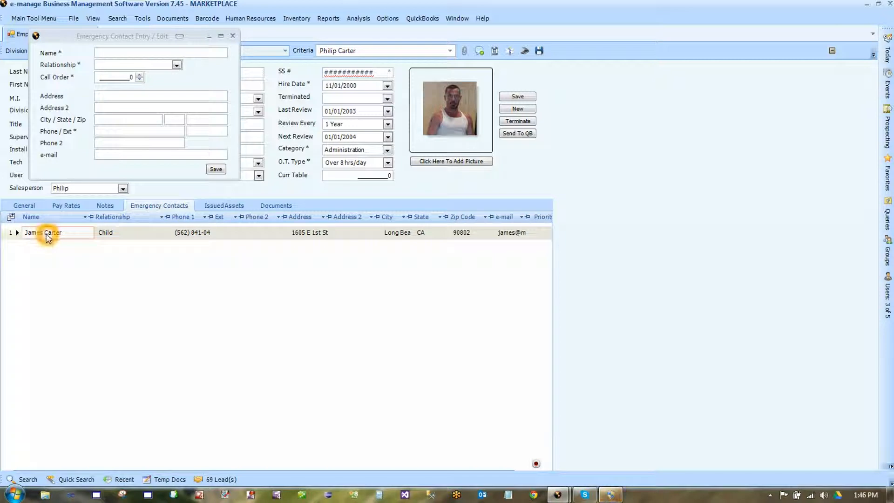
pyautogui.click(155, 232)
pyautogui.click(455, 233)
pyautogui.click(522, 235)
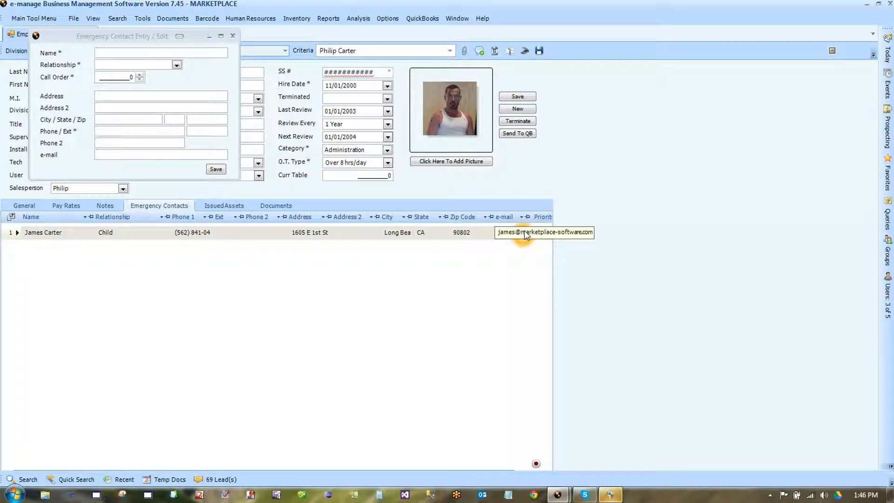
pyautogui.click(583, 115)
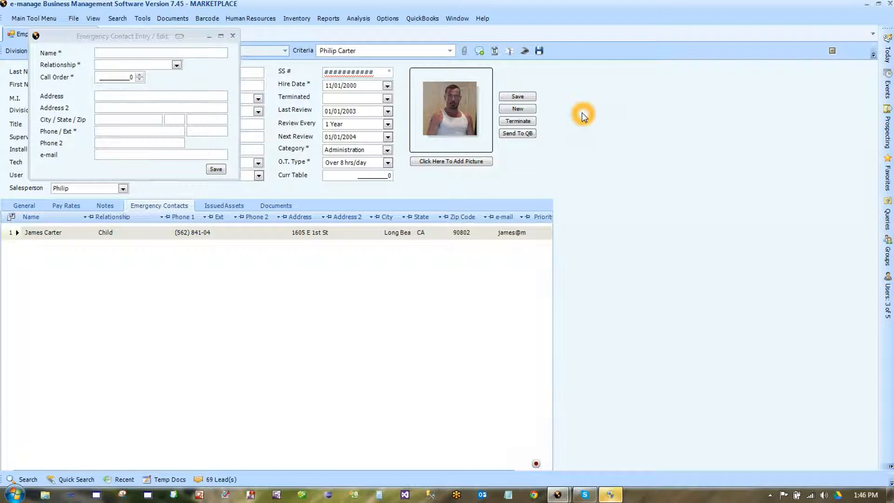
pyautogui.click(395, 172)
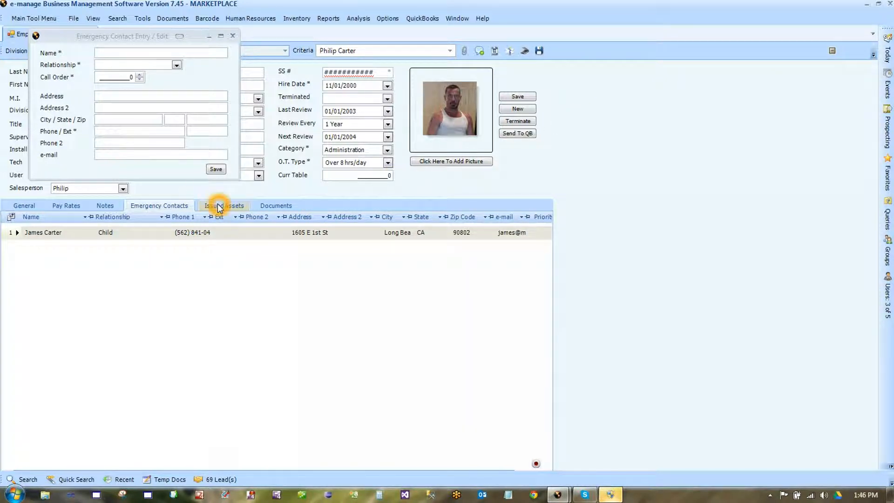
pyautogui.click(41, 19)
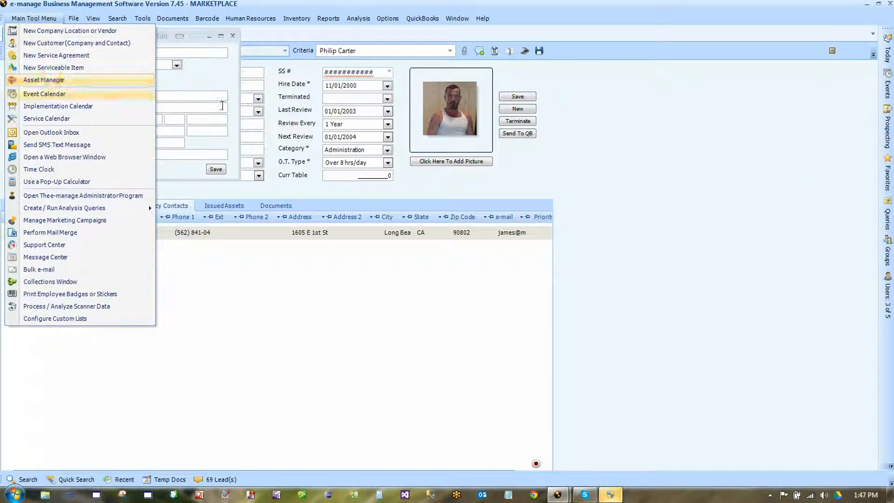
# - Dismiss the main tools list and close the empty emergency contact form
pyautogui.click(450, 183)
pyautogui.click(451, 185)
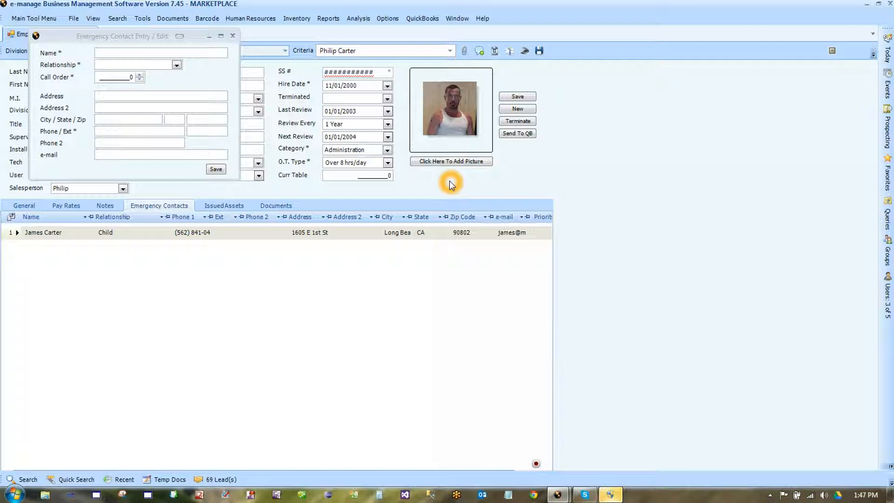
pyautogui.click(231, 36)
pyautogui.click(232, 35)
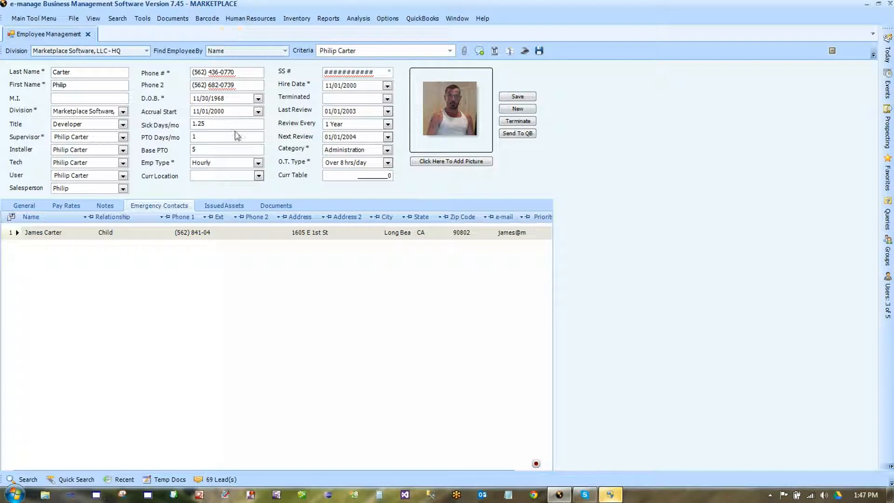
# - Show the Issued Assets tab listing two workstations and three cell phones
pyautogui.click(236, 206)
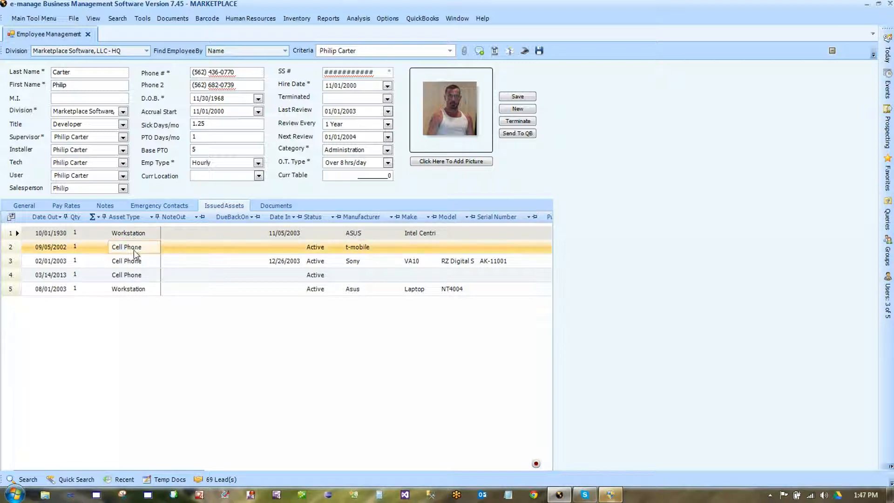
pyautogui.click(136, 293)
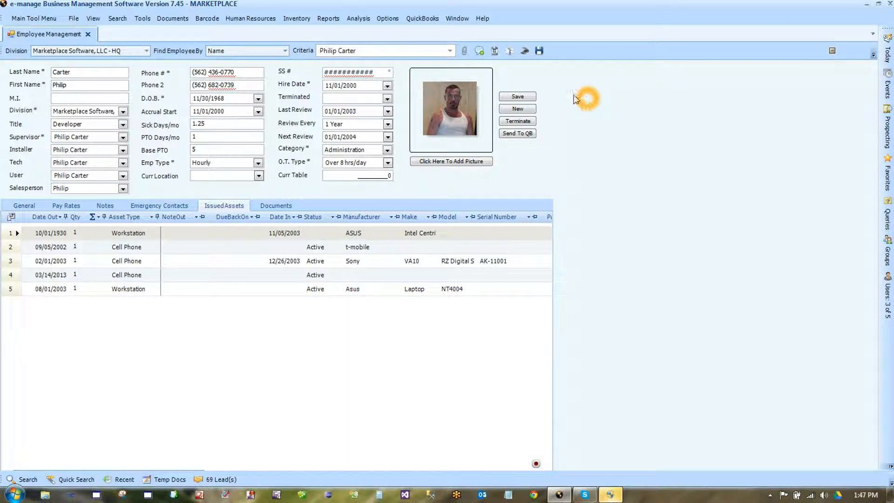
pyautogui.click(459, 183)
pyautogui.click(495, 52)
pyautogui.click(495, 51)
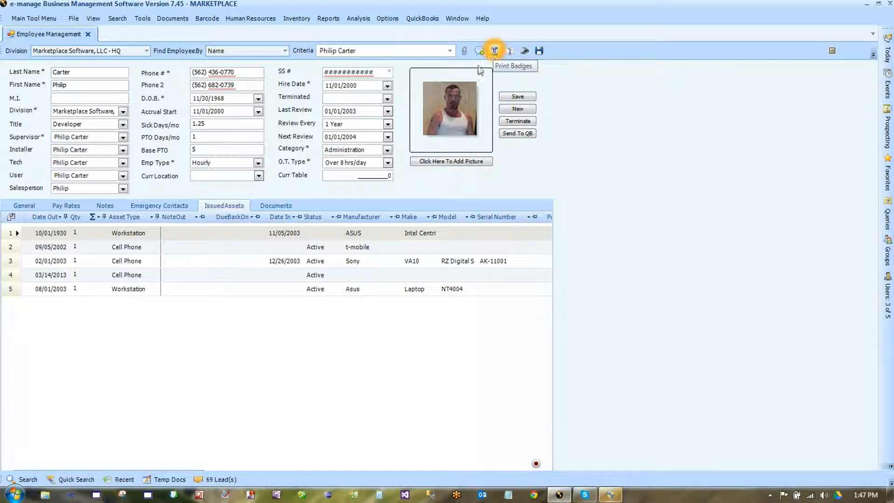
# - Mark the employee's badge for printing and preview it with barcode 0031 and Developer title
pyautogui.click(475, 142)
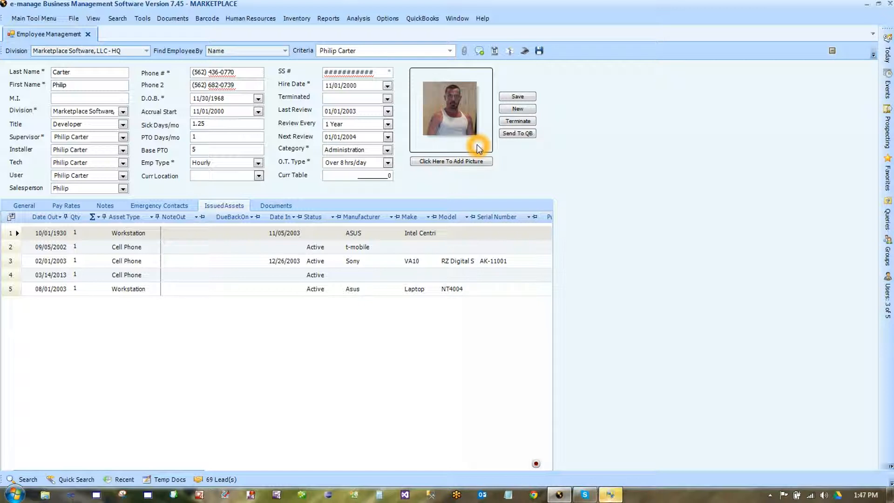
pyautogui.click(495, 52)
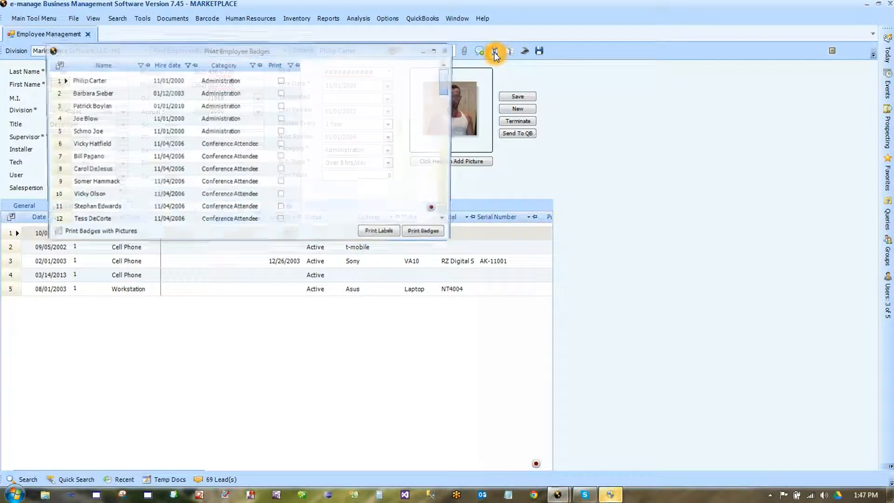
pyautogui.click(294, 80)
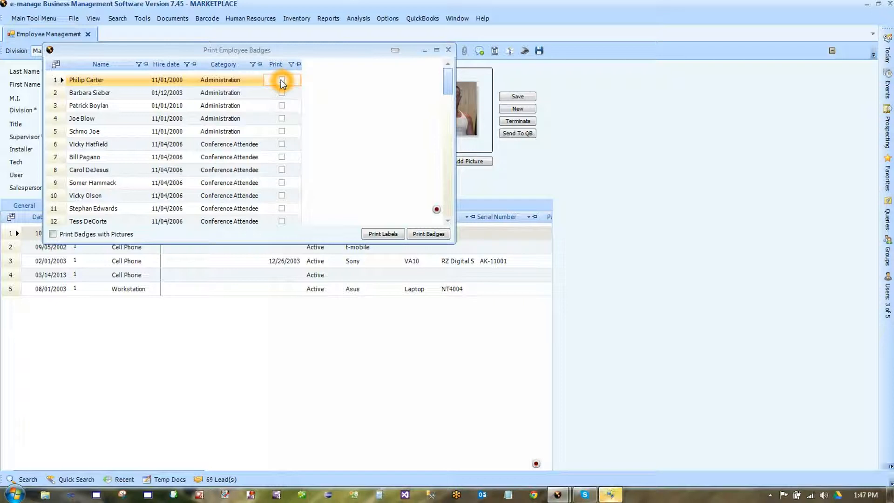
pyautogui.click(281, 80)
pyautogui.click(436, 234)
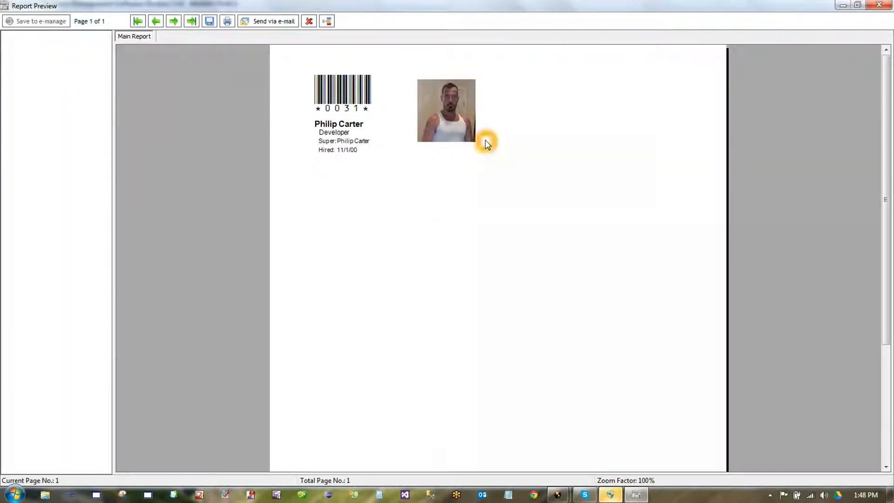
pyautogui.click(493, 97)
pyautogui.click(394, 126)
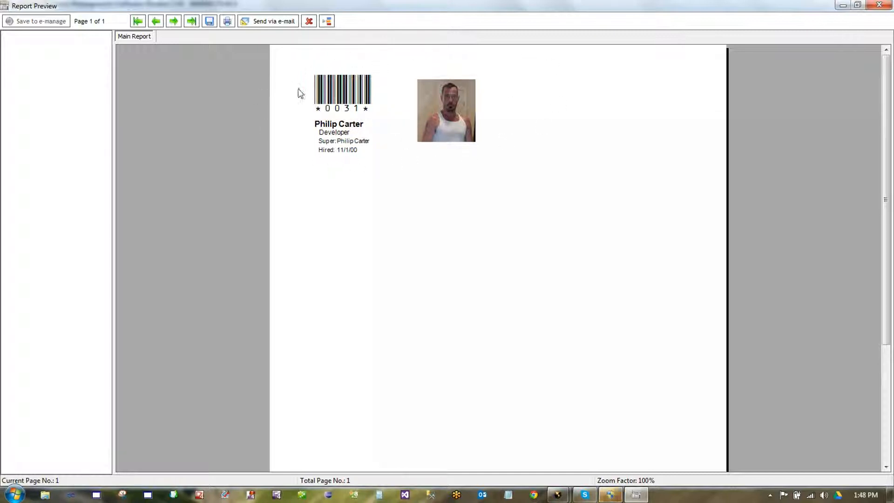
pyautogui.click(341, 30)
pyautogui.click(371, 187)
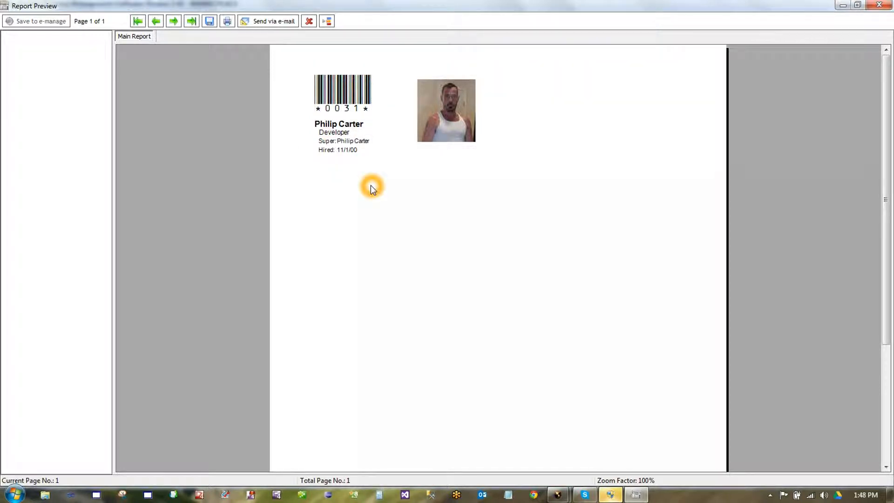